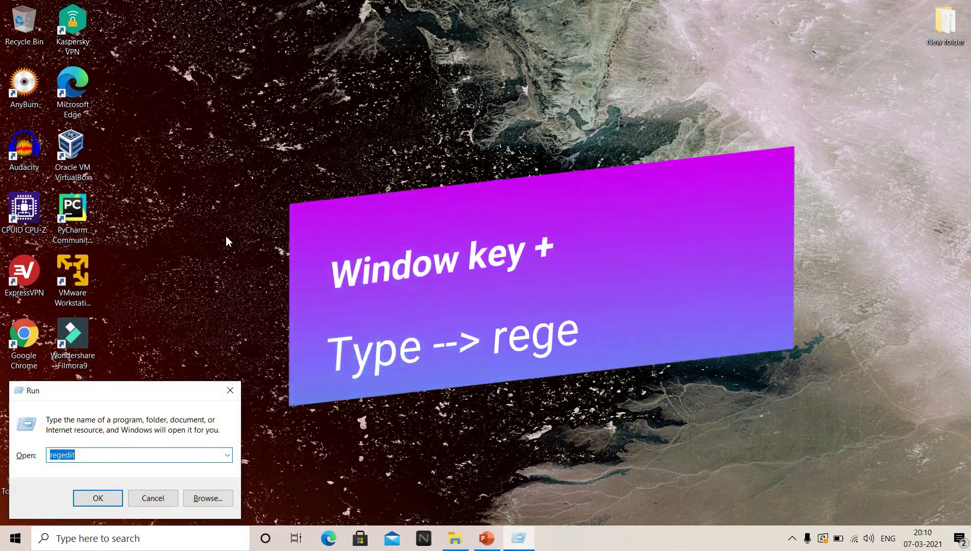
Step: Open Registry Editor and navigate to the key HKEY_CURRENT_USER\Control Panel\Desktop\WindowMetrics
key(Return)
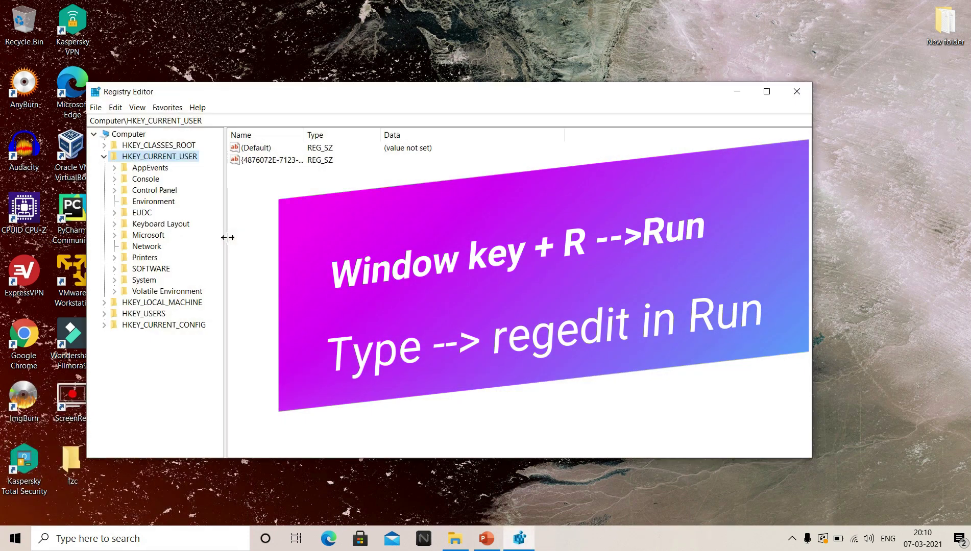
click(103, 156)
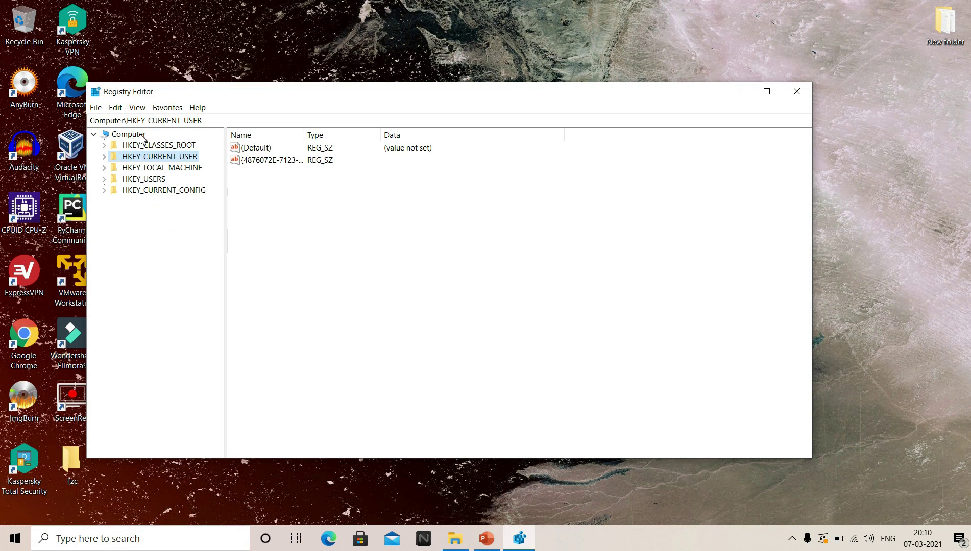
click(104, 157)
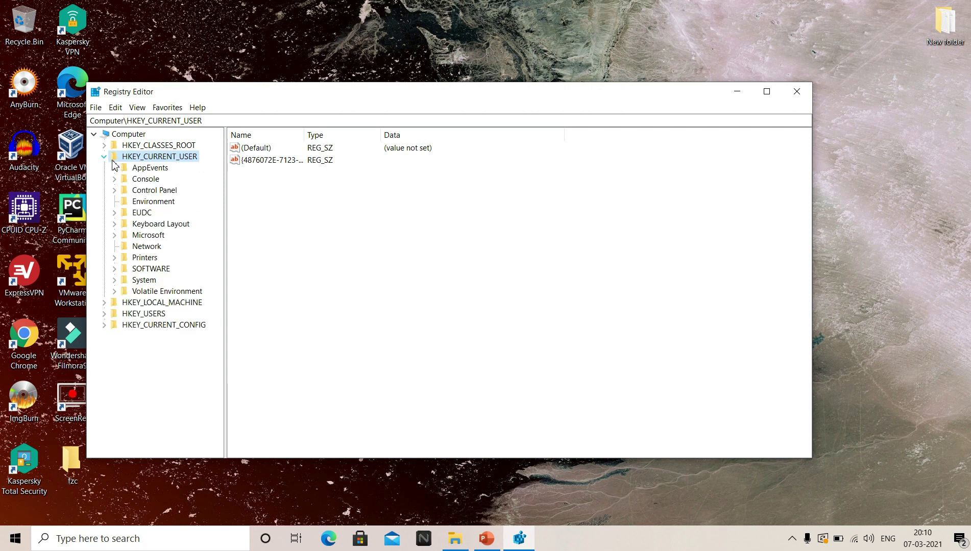
click(115, 193)
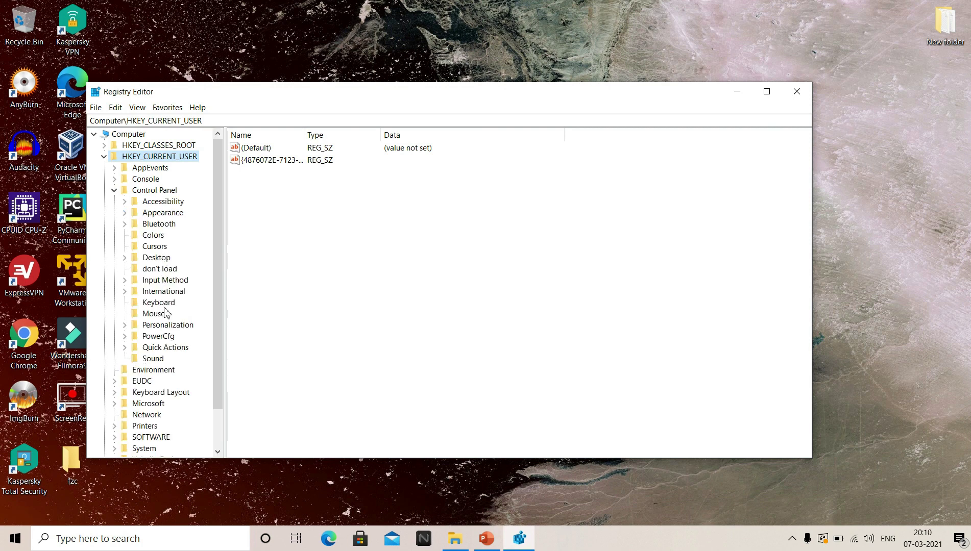
click(130, 258)
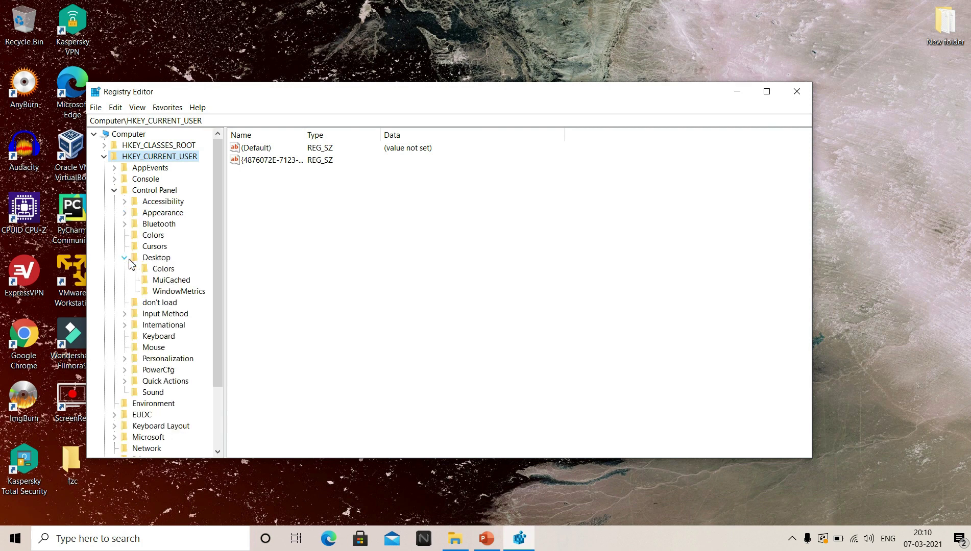
click(177, 291)
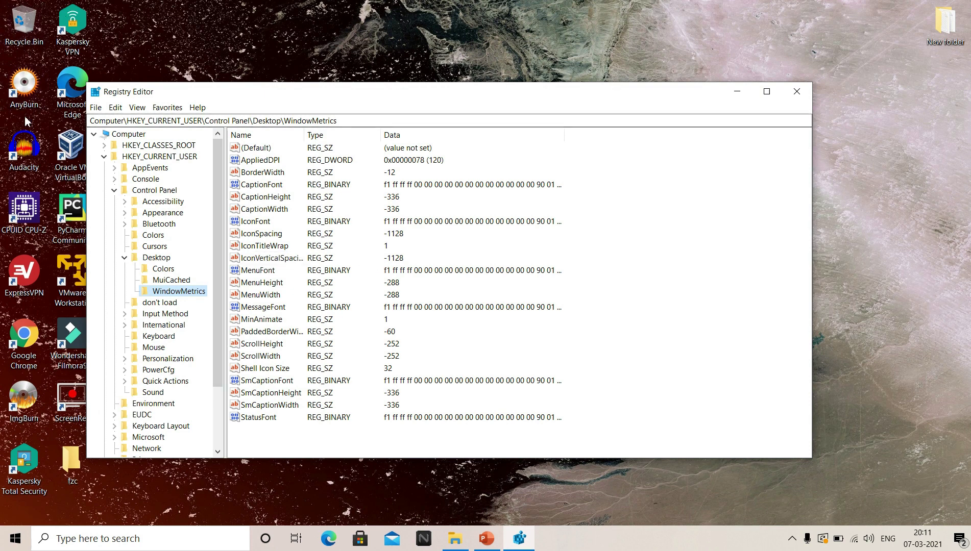
Step: Set the IconVerticalSpacing value to -1500 and close Registry Editor
double_click(284, 262)
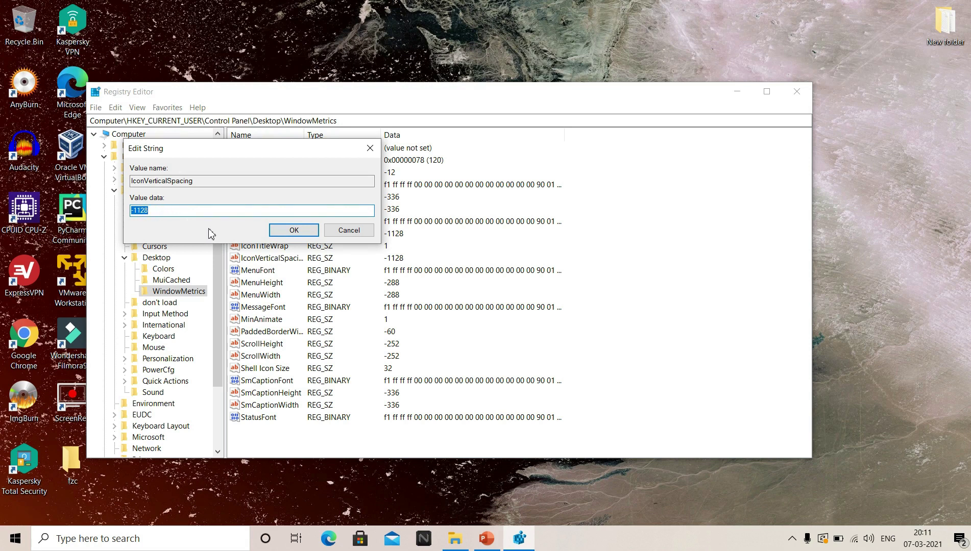
key(BackSpace)
text(-1500)
click(303, 230)
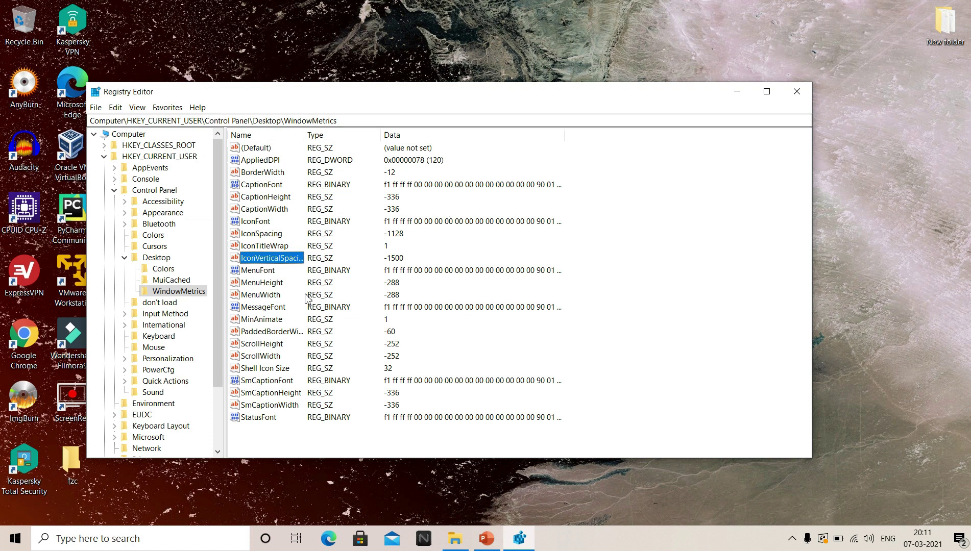
click(796, 92)
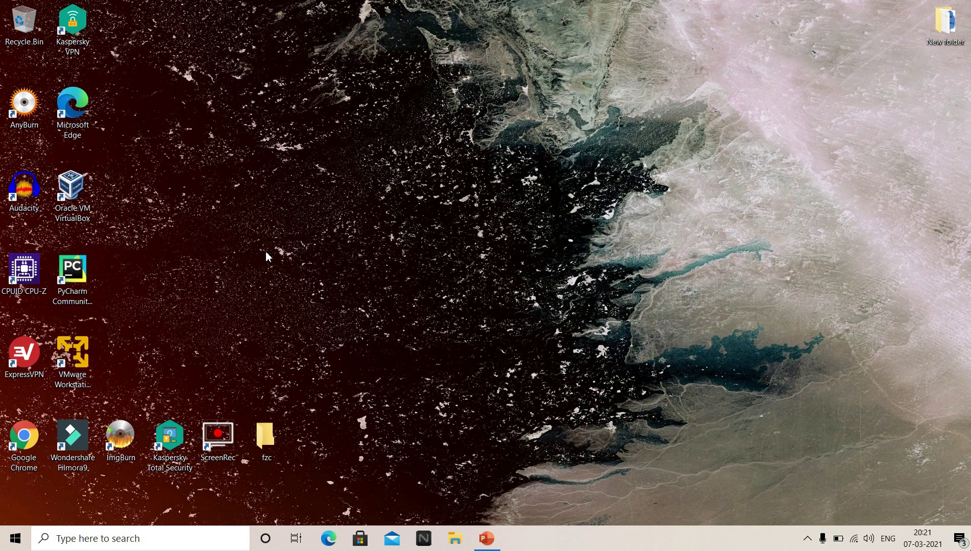
Step: Reopen Registry Editor, set IconVerticalSpacing in WindowMetrics to -1128, and close the editor
key(super+r)
key(Return)
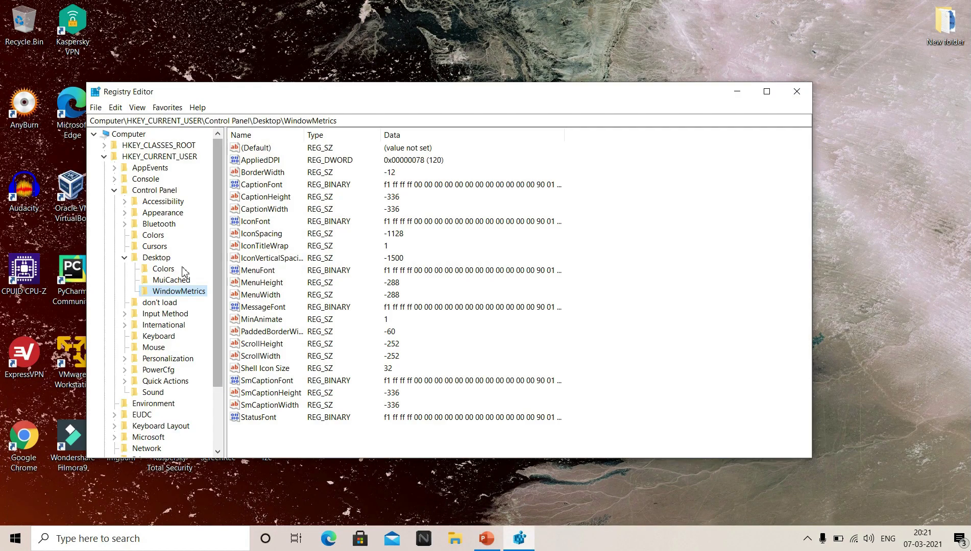
double_click(270, 261)
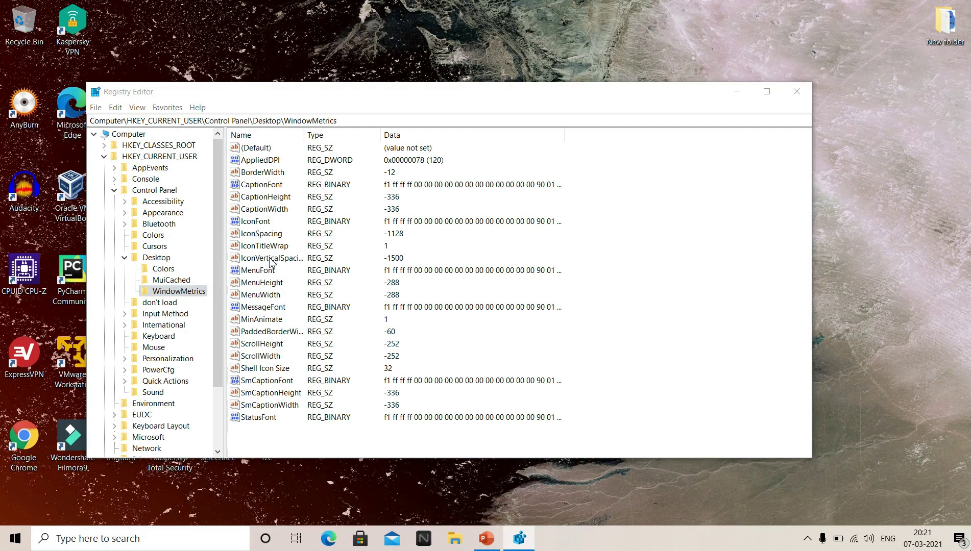
click(208, 213)
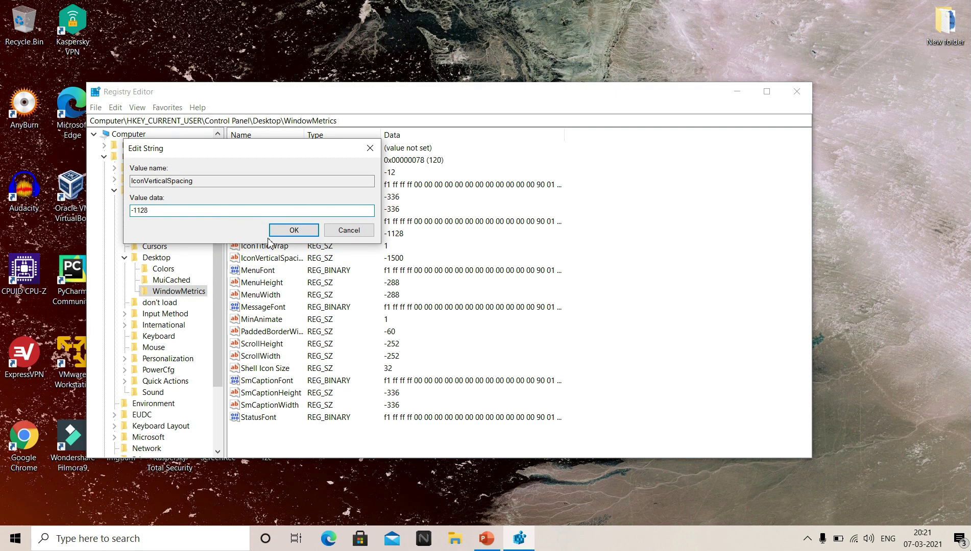
click(289, 230)
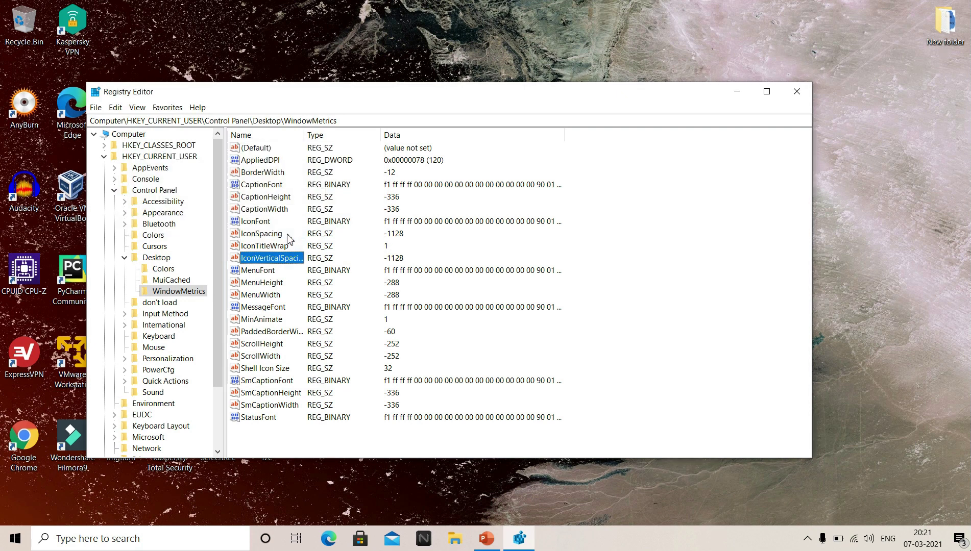
click(796, 91)
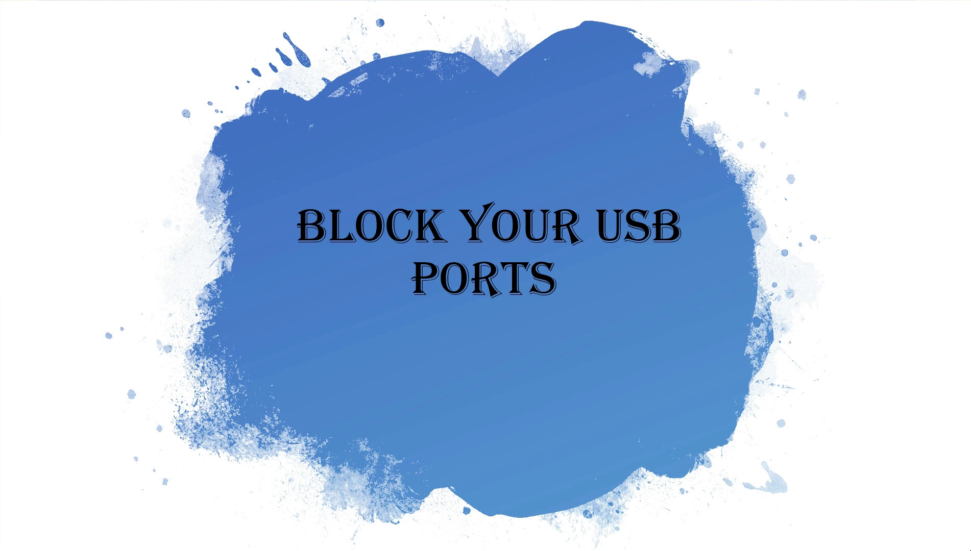
Step: Leave the slide show and open Device Manager by running devmgmt.msc
key(Escape)
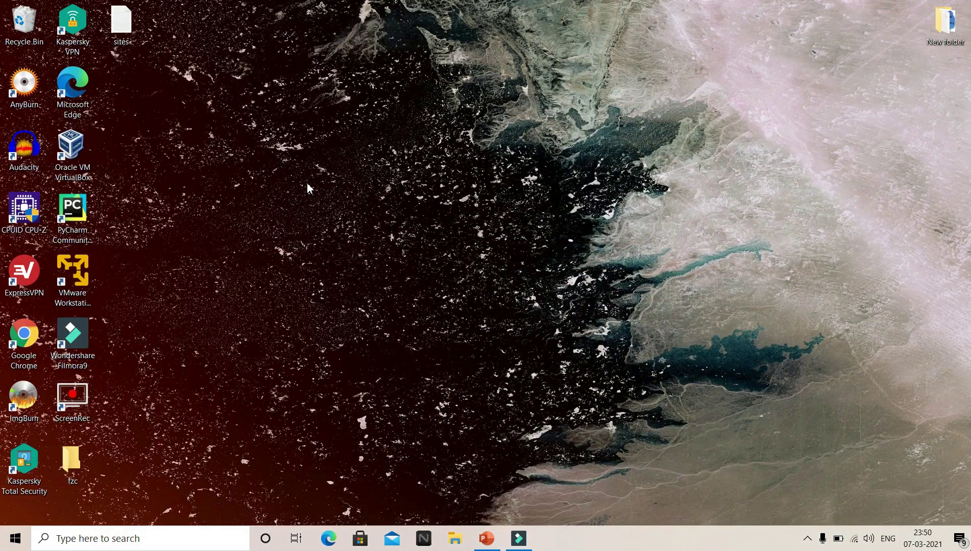
key(super+r)
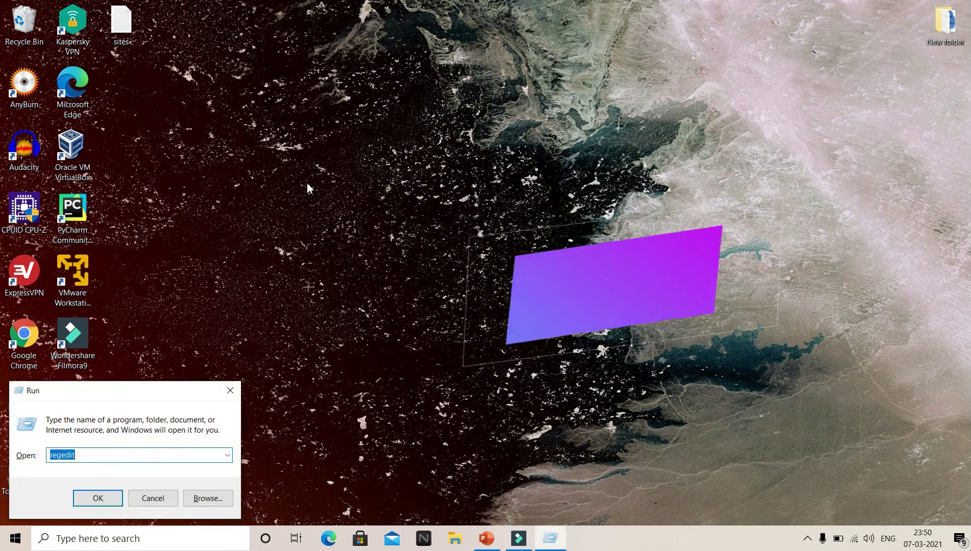
text(devmg)
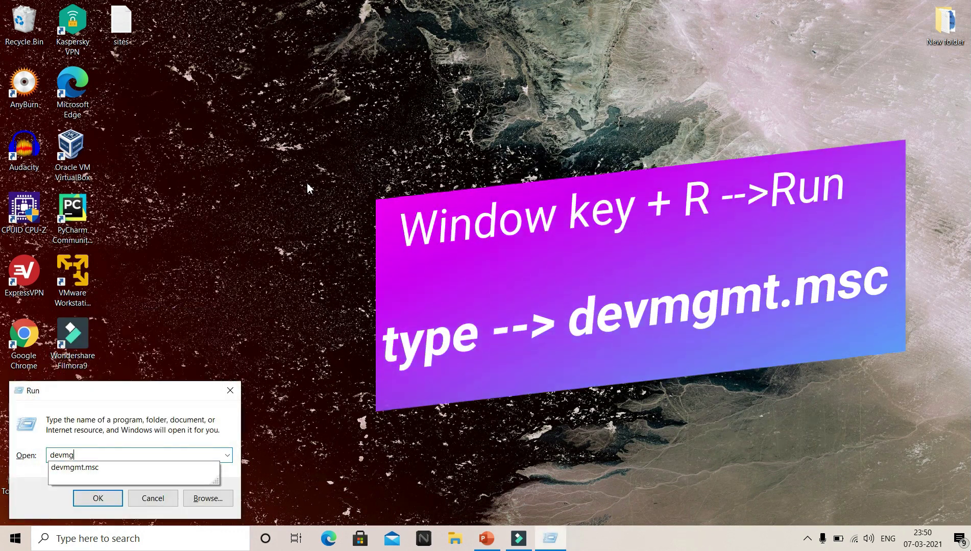
text(mt.msc)
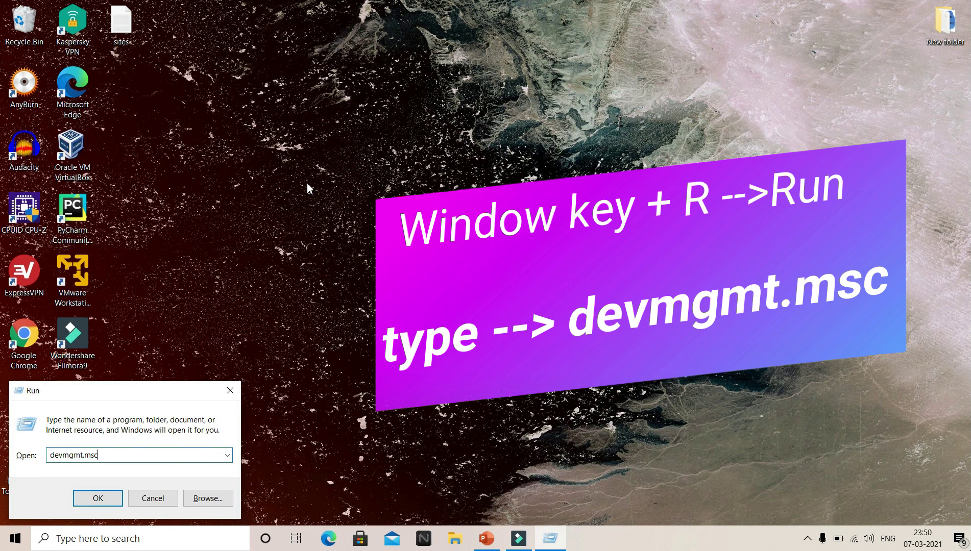
key(Return)
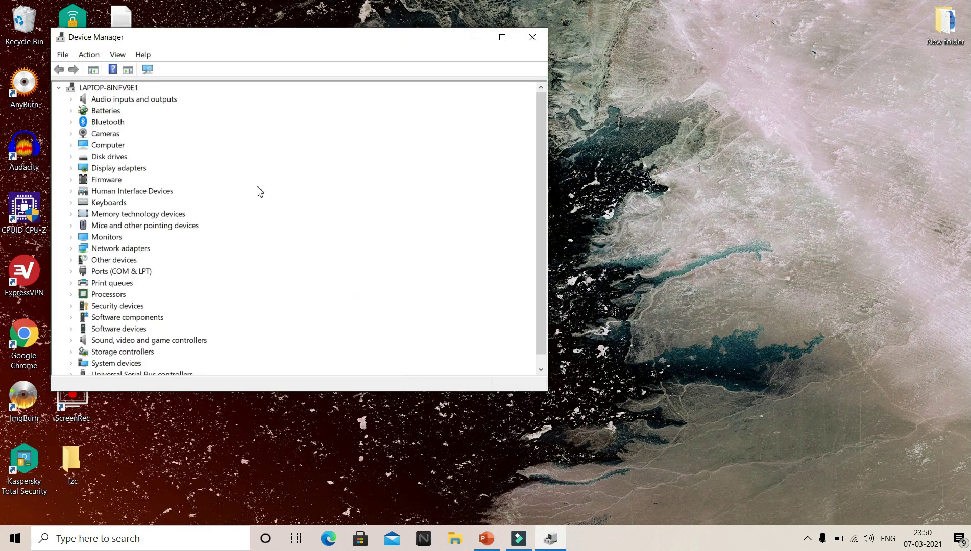
Step: Start disabling USB Root Hub (USB 3.0) under Universal Serial Bus controllers, decline the confirmation, and close Device Manager
scroll(236, 285, down, 1)
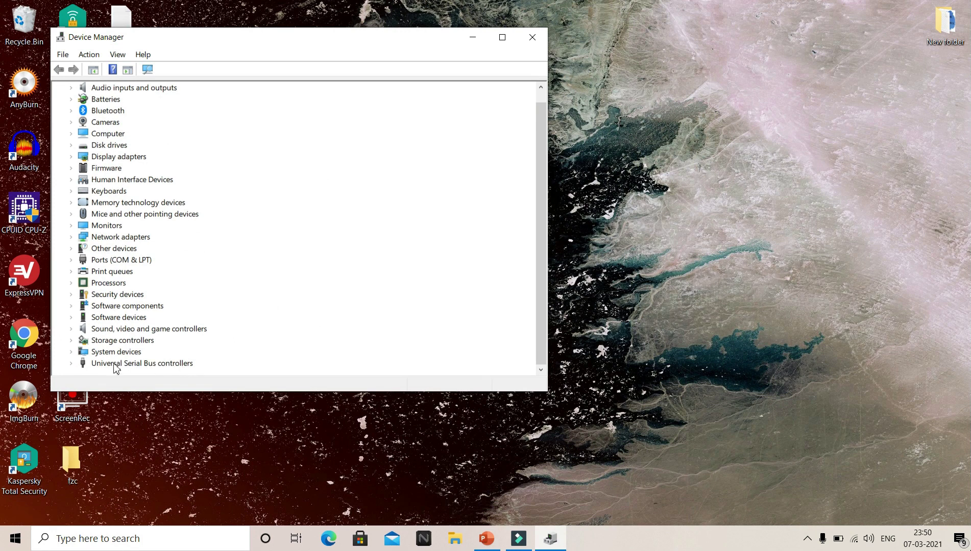
click(71, 364)
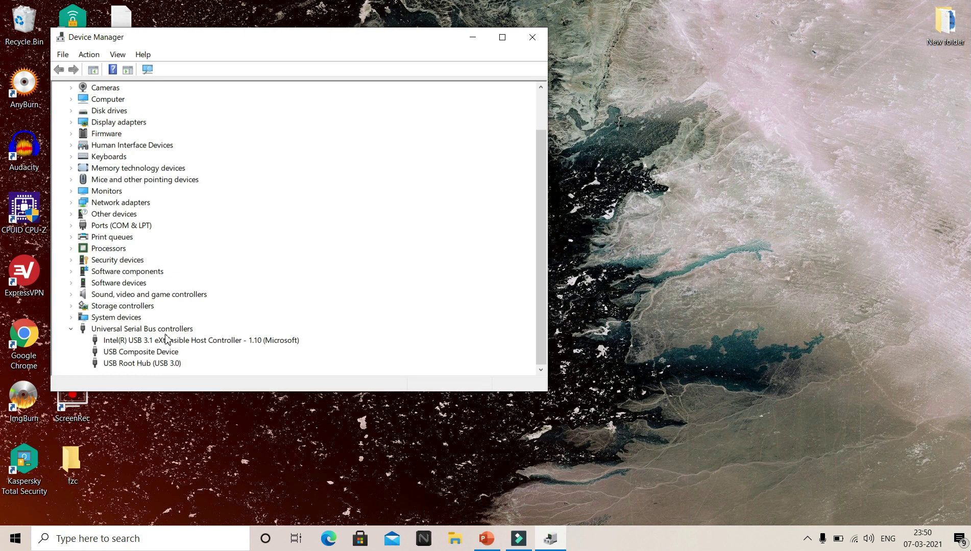
click(142, 364)
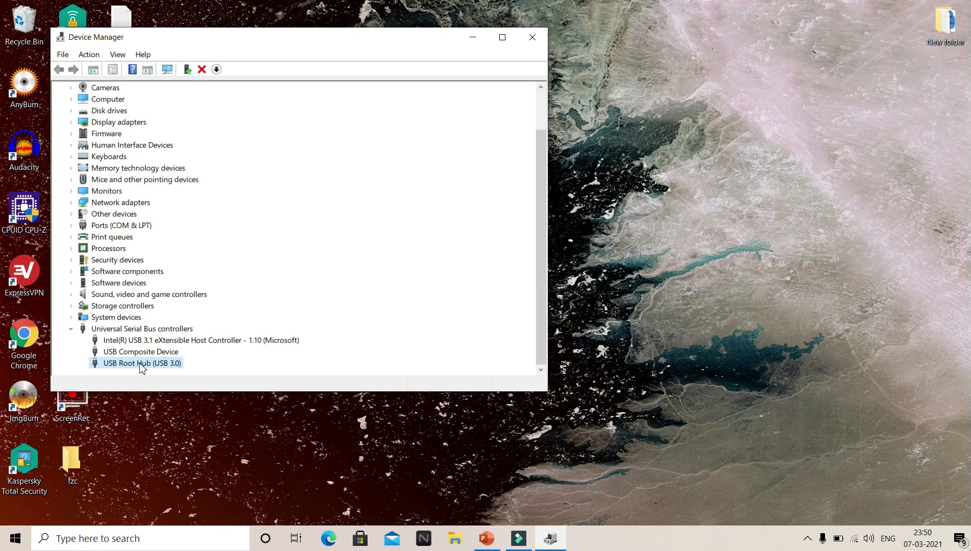
right_click(142, 367)
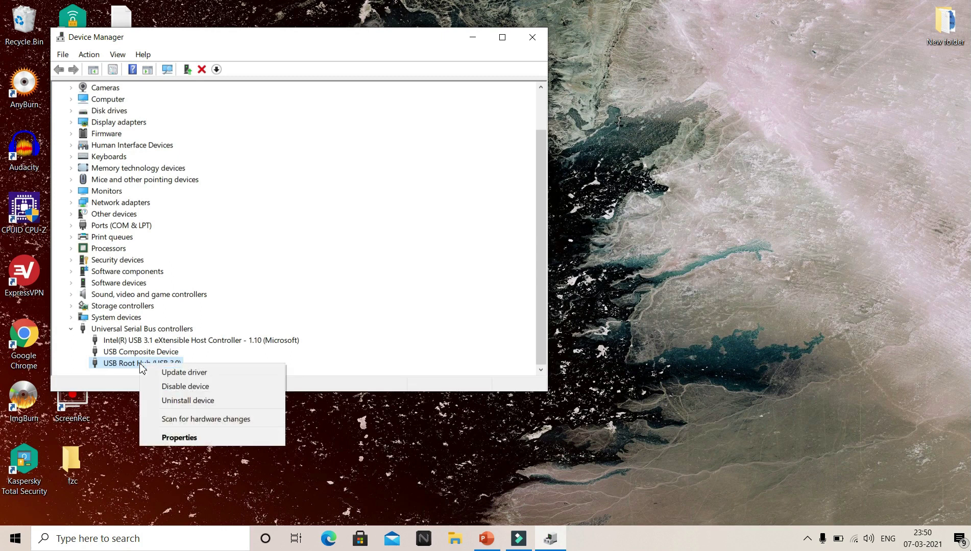
click(237, 391)
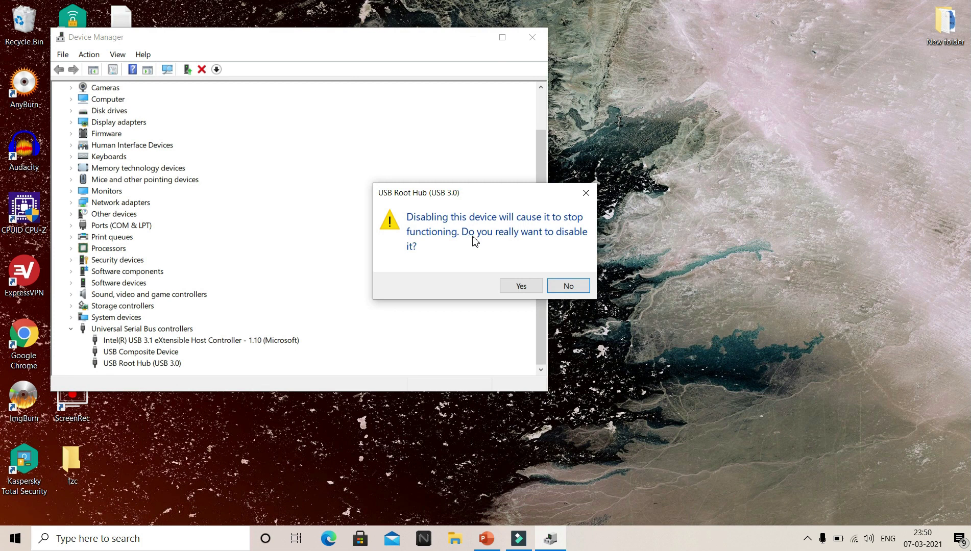
click(573, 288)
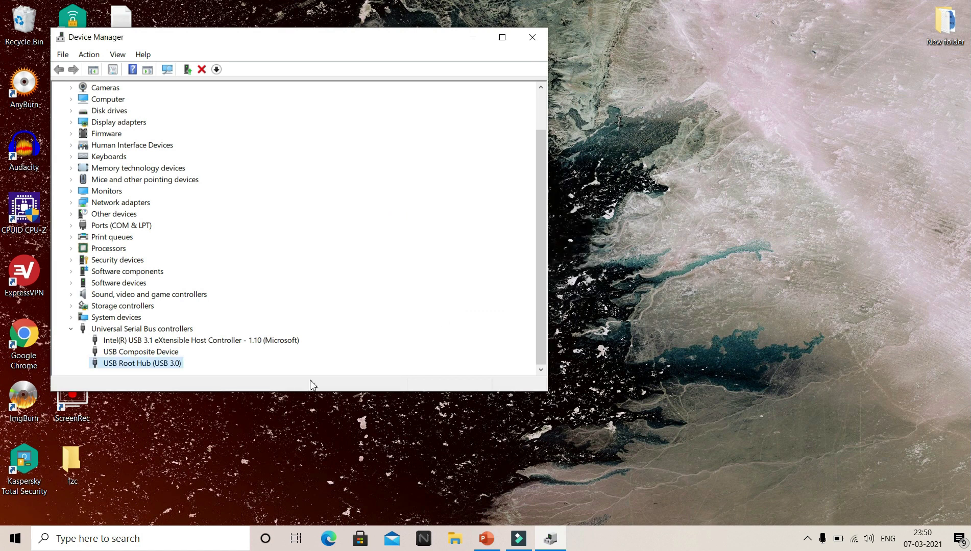
click(530, 44)
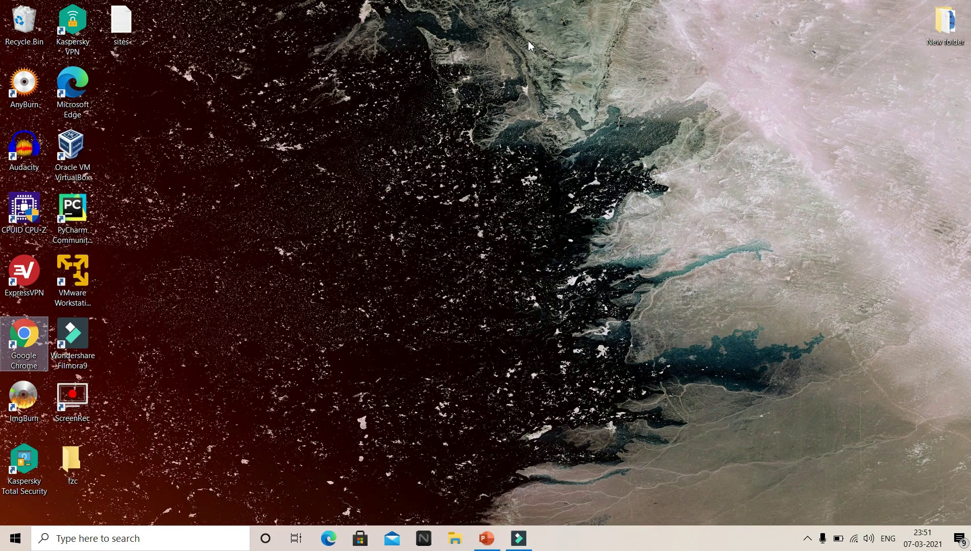
Step: Open Registry Editor again by running regedit
key(super+r)
text(re)
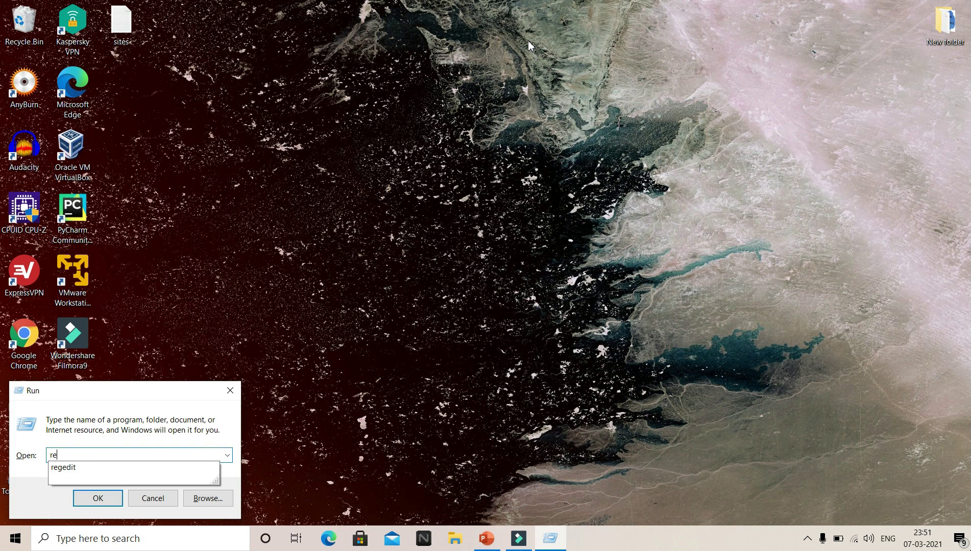
text(gedit)
key(Return)
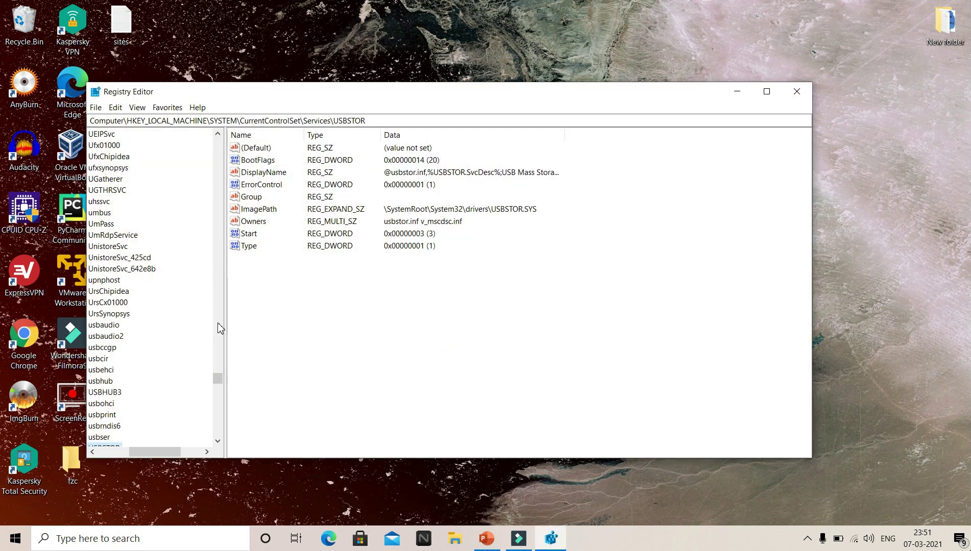
Step: Collapse and re-expand the registry tree along HKEY_LOCAL_MACHINE\SYSTEM\CurrentControlSet\Services
drag(217, 379, 217, 144)
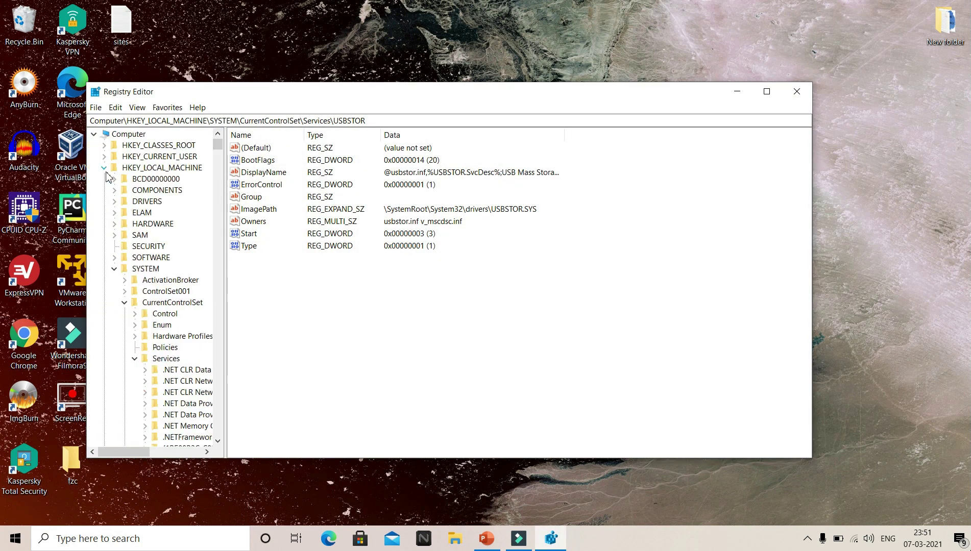
click(104, 169)
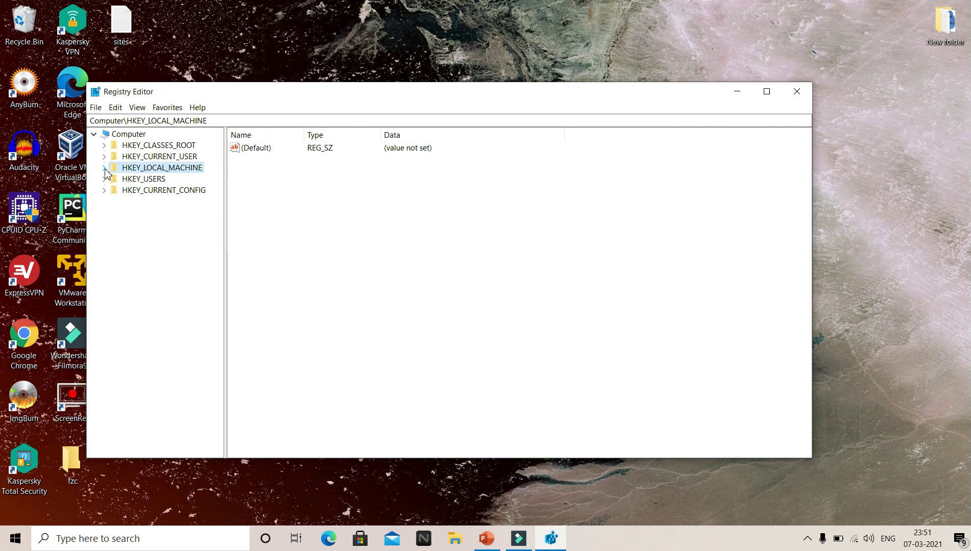
click(104, 169)
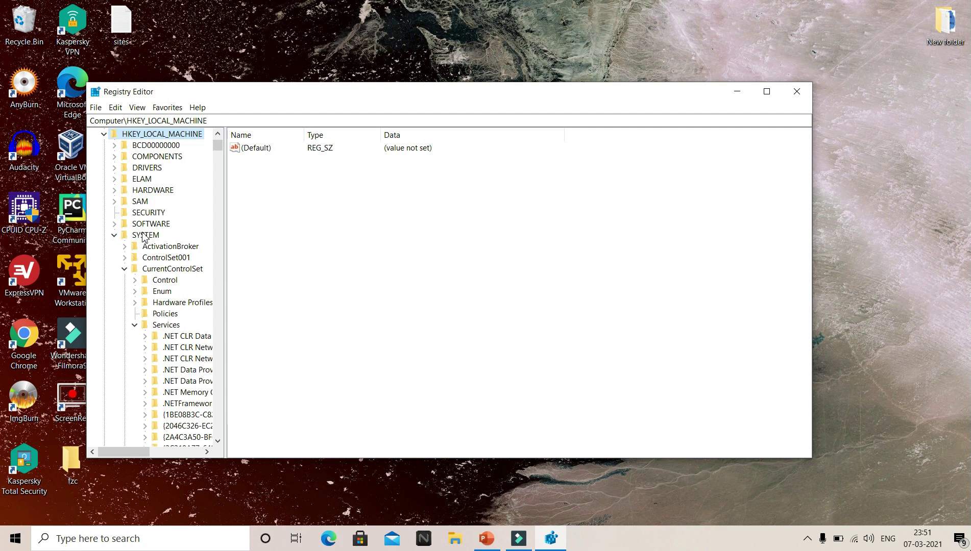
click(126, 269)
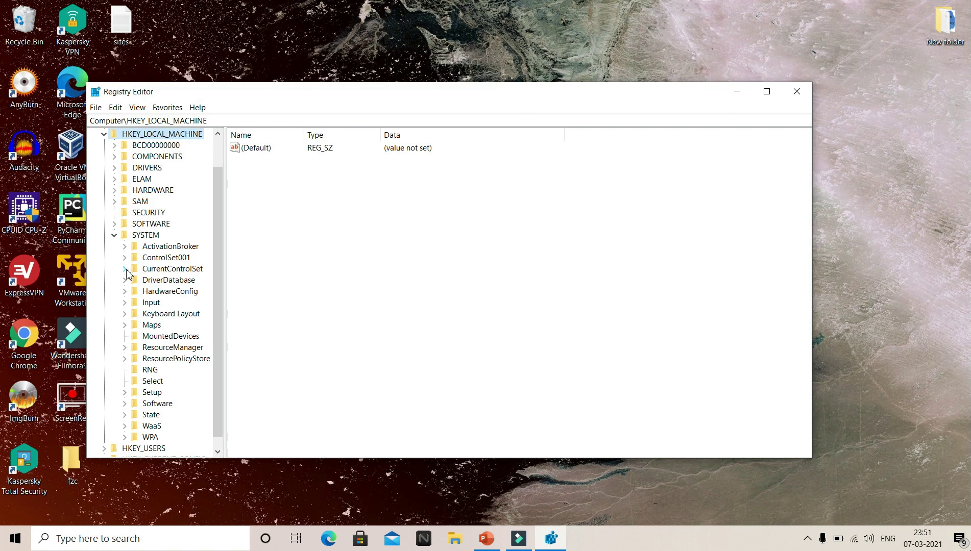
click(126, 269)
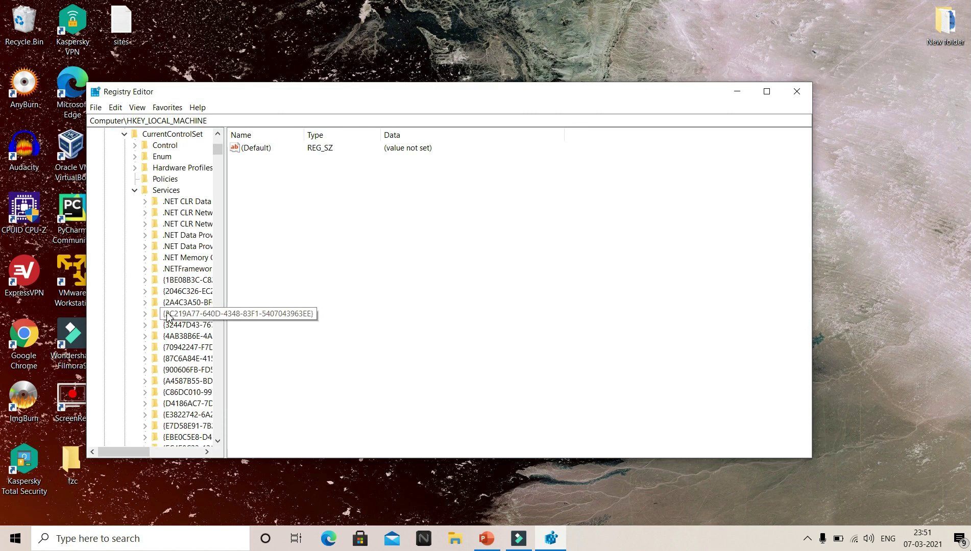
scroll(168, 316, down, 2)
scroll(168, 317, up, 3)
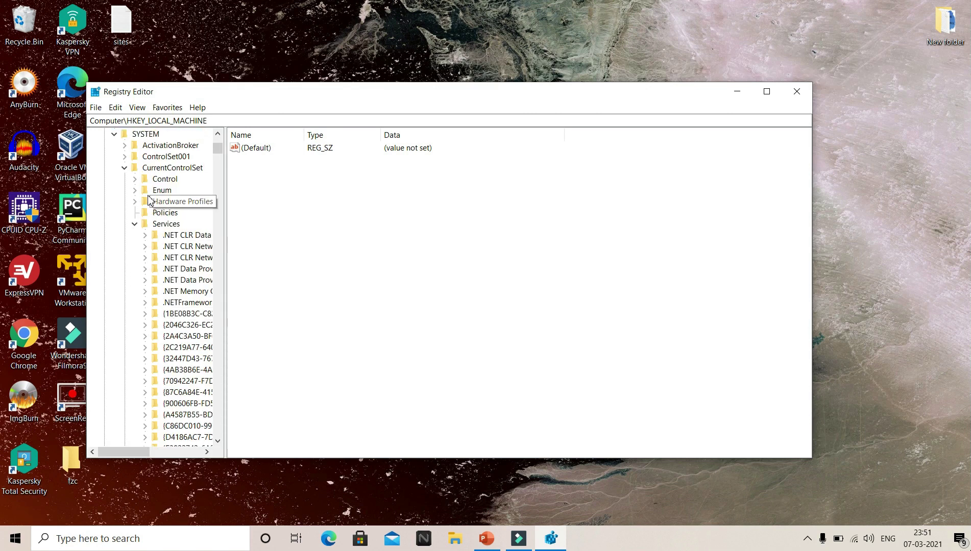
click(137, 224)
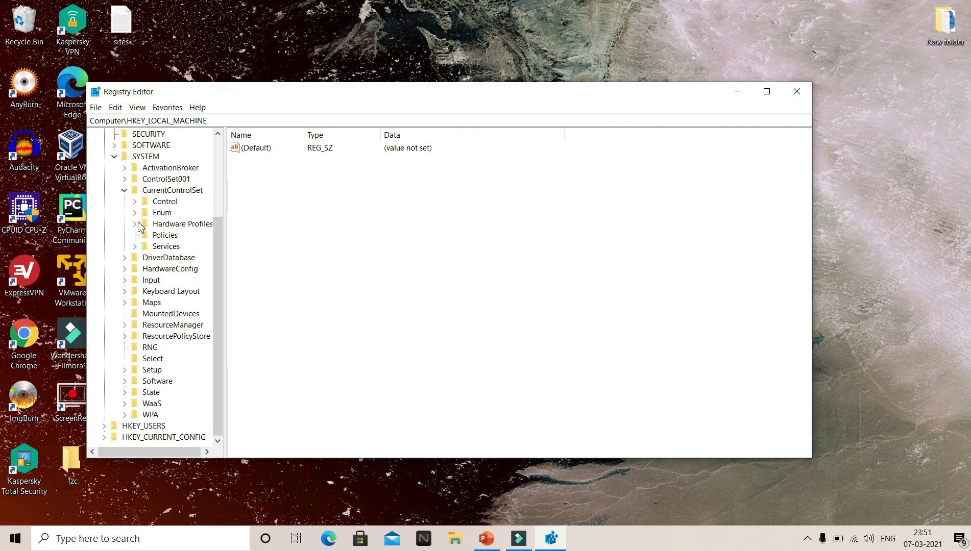
click(135, 247)
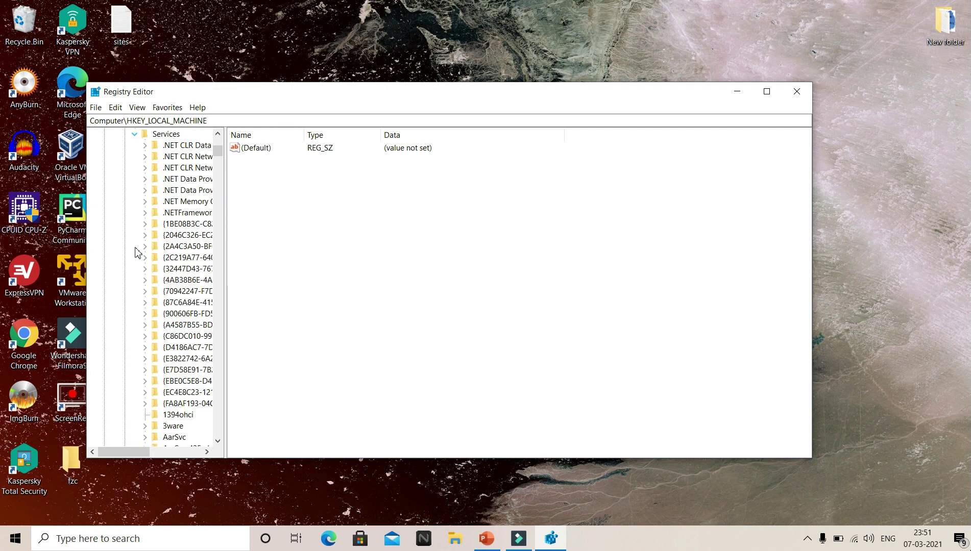
Step: Select the USBSTOR key under Services to list its values
scroll(176, 347, down, 5)
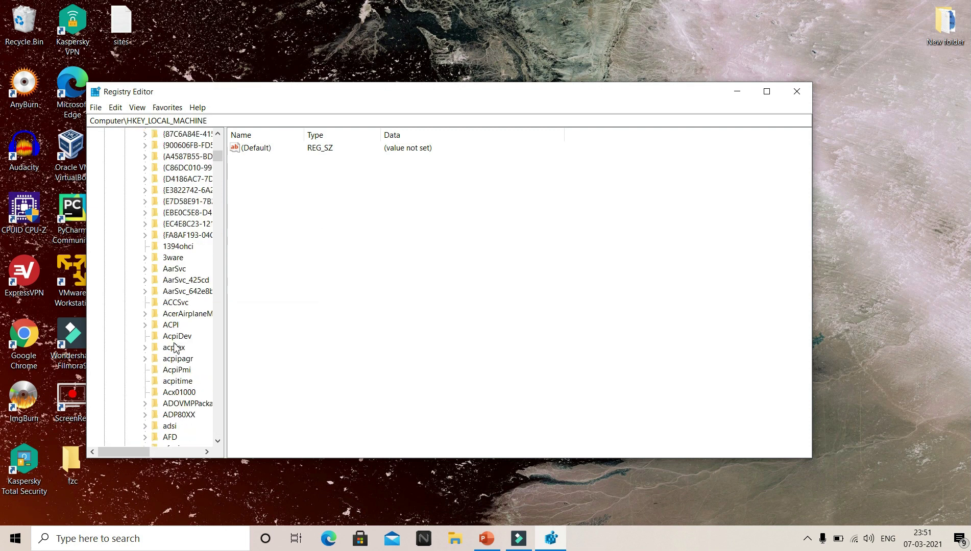
key(u)
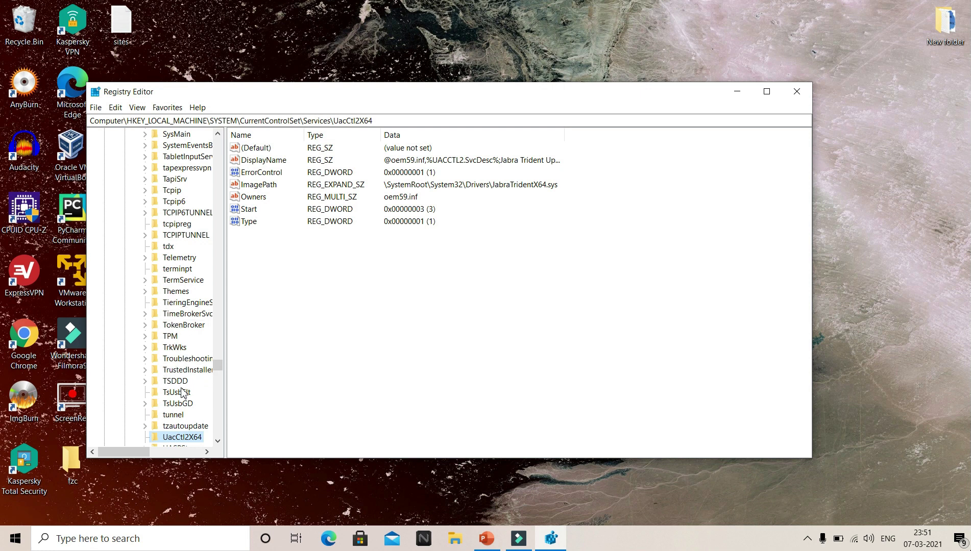
scroll(183, 392, down, 4)
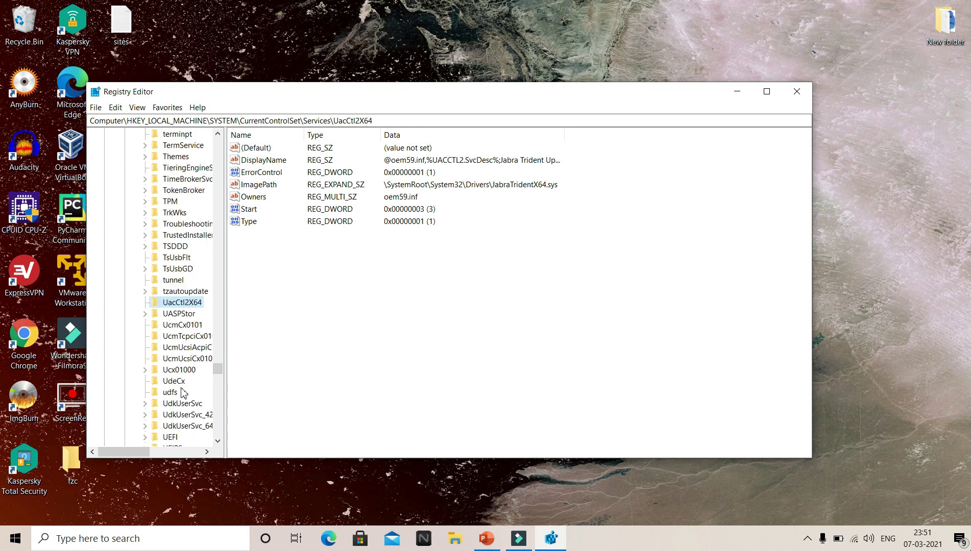
scroll(183, 392, down, 4)
scroll(183, 392, down, 2)
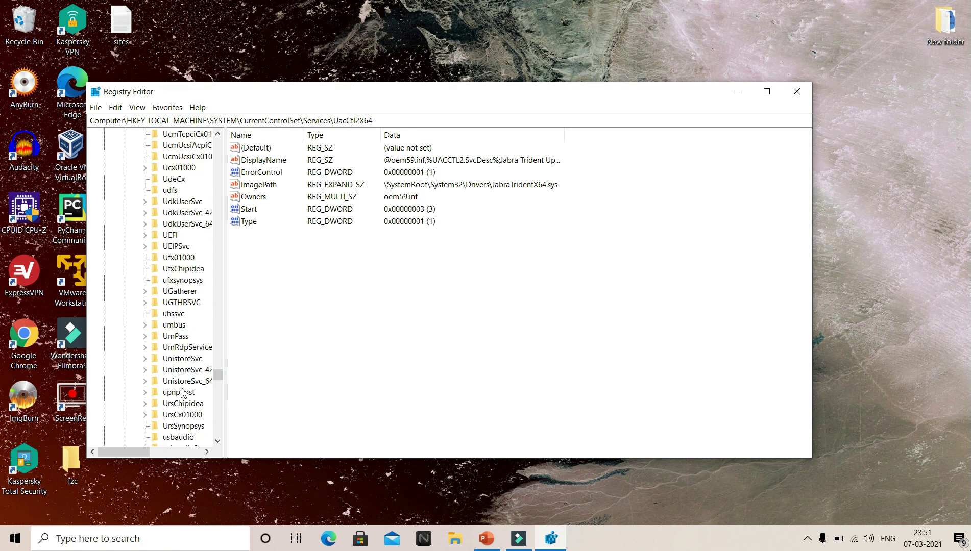
scroll(183, 392, down, 1)
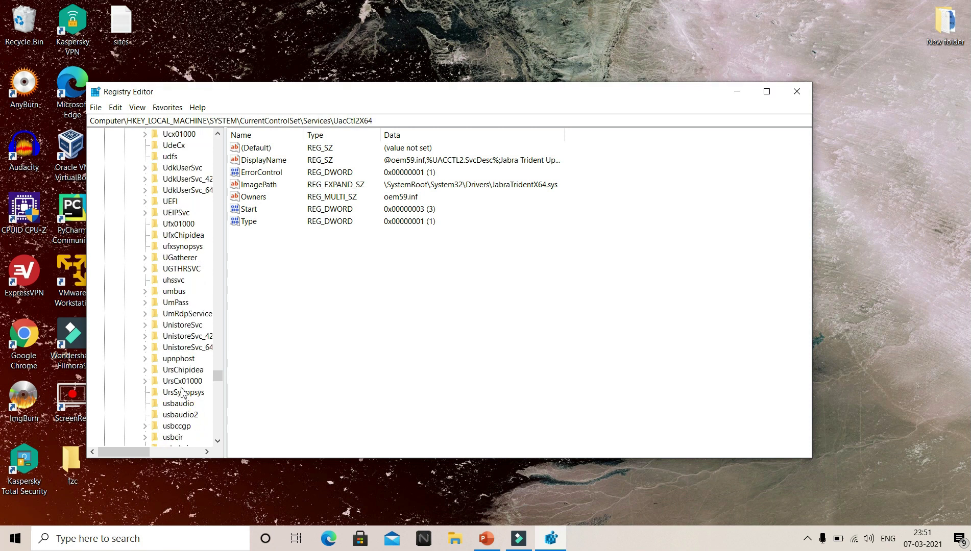
scroll(185, 437, down, 2)
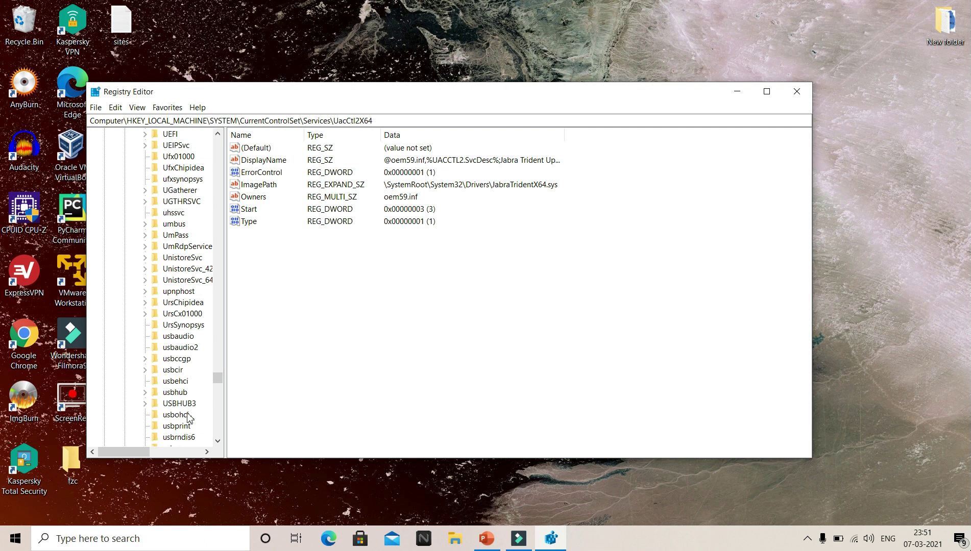
scroll(192, 405, down, 1)
click(188, 425)
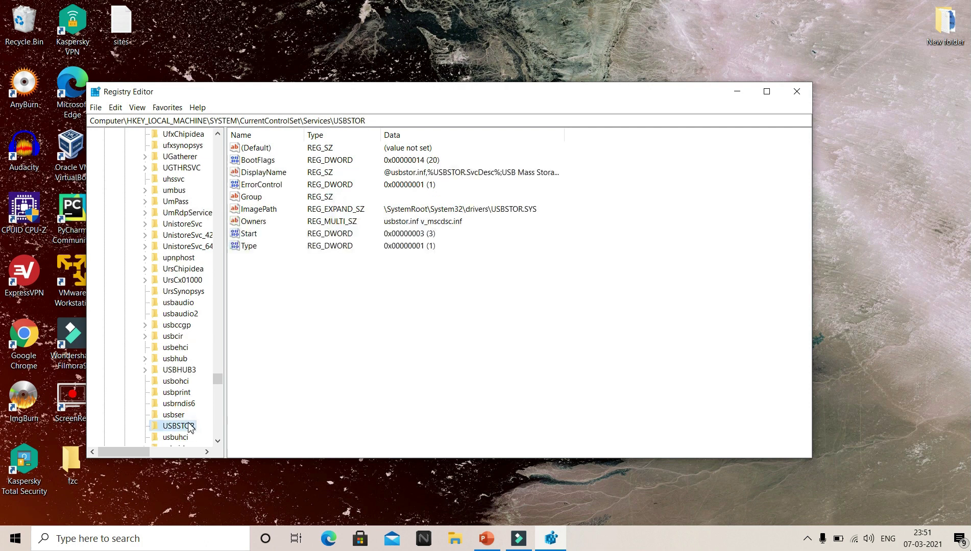
scroll(176, 371, down, 1)
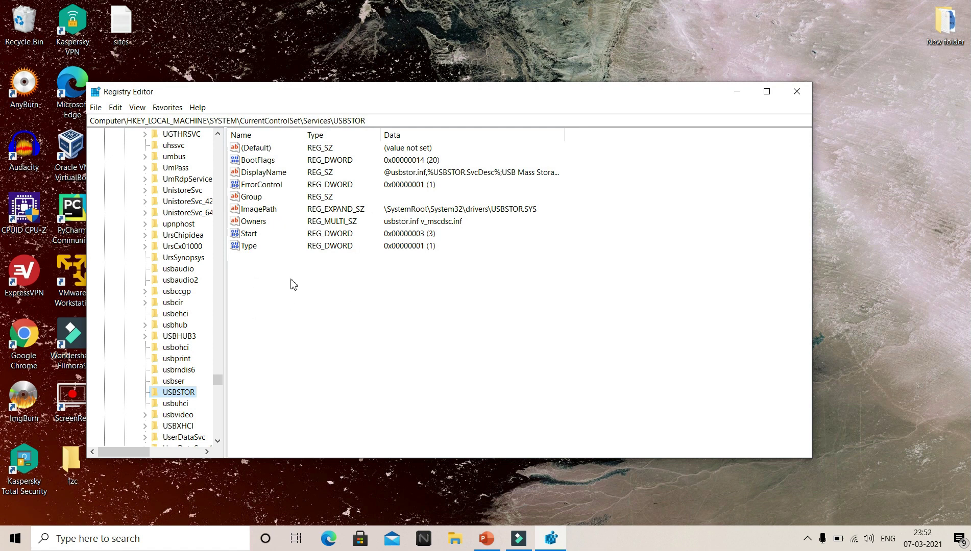
Step: Set the Start value of the USBSTOR key to 4 to block USB storage
double_click(258, 236)
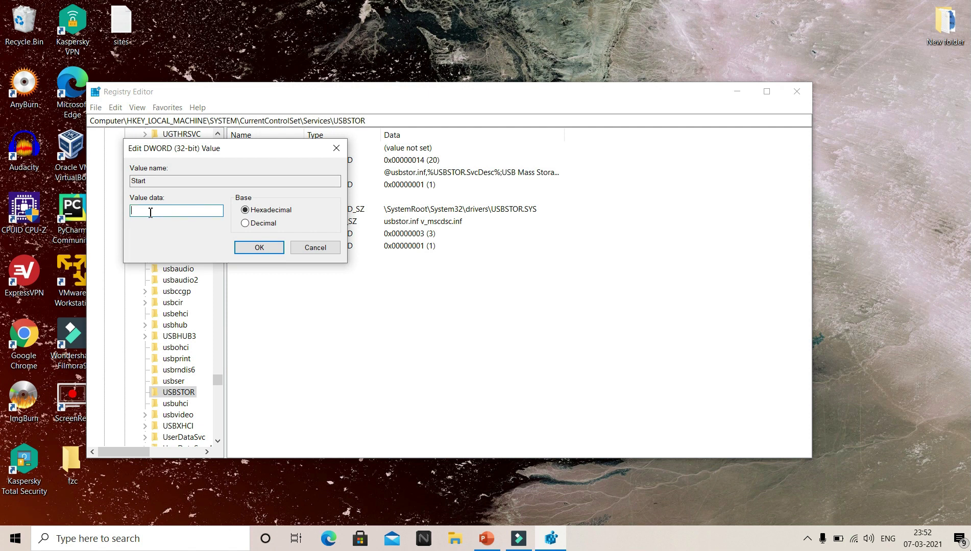
text(4)
click(253, 247)
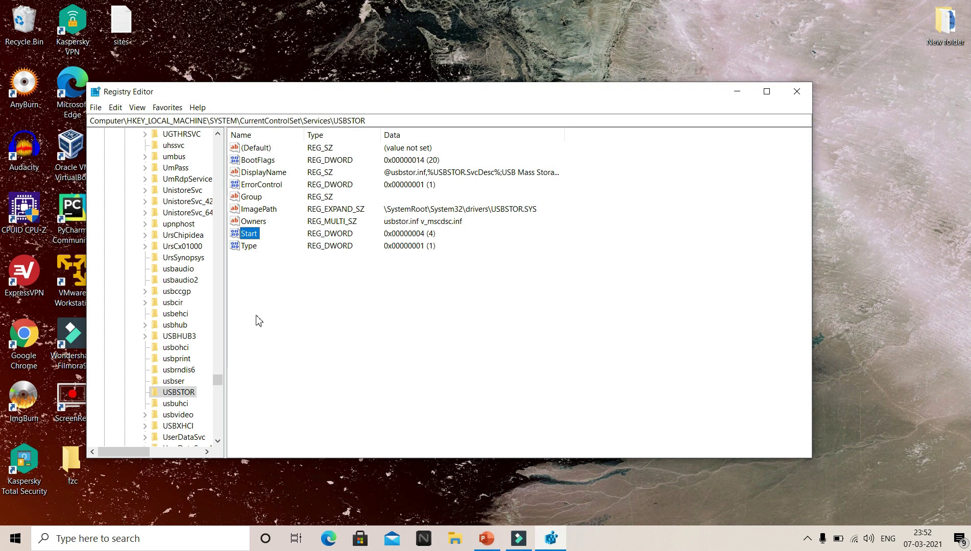
Step: Set the USBSTOR Start value to 3 to allow USB storage, and close Registry Editor
double_click(252, 234)
text(3)
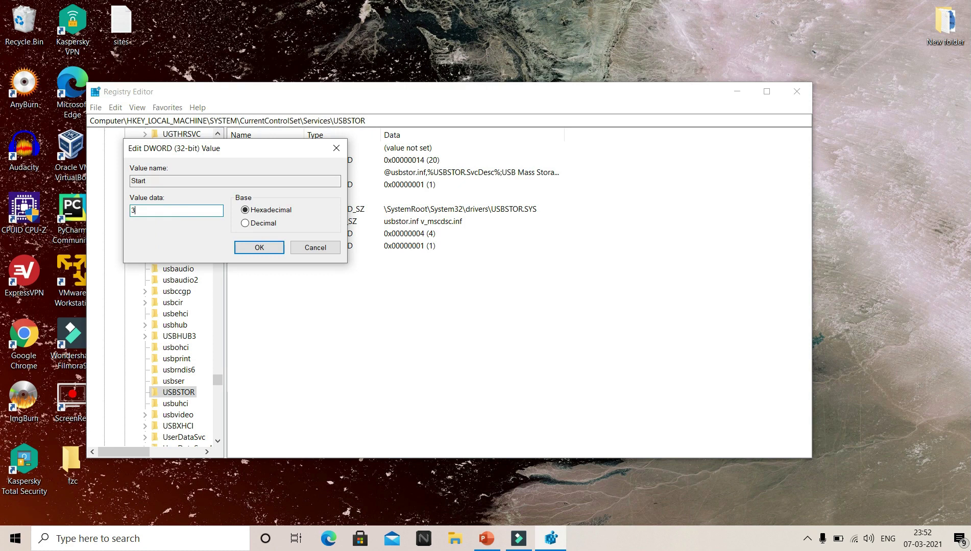
click(268, 248)
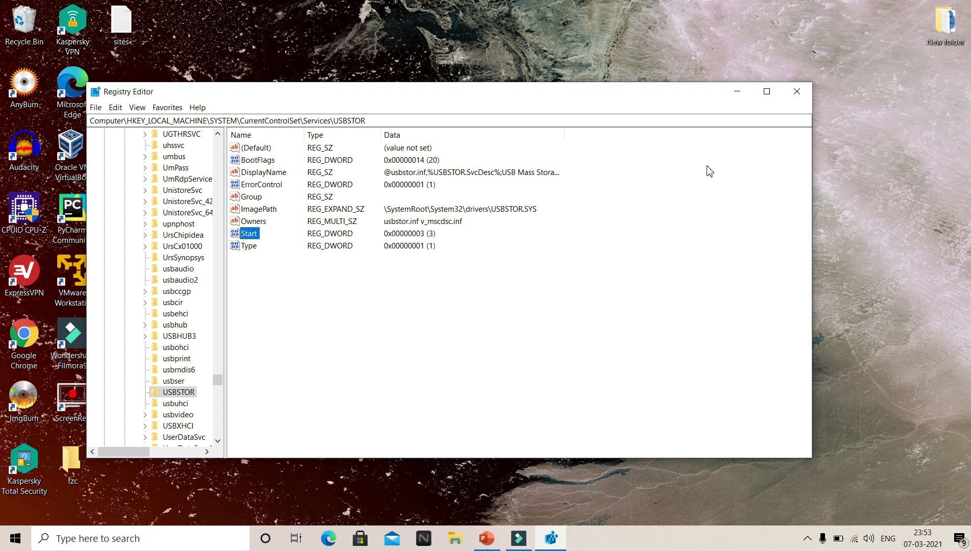
click(797, 94)
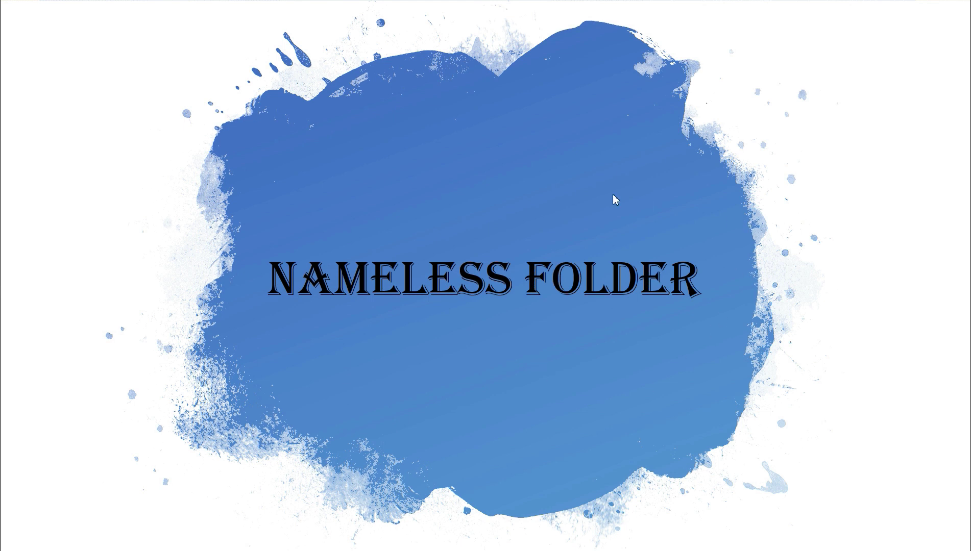
Step: Leave the slide show at the Nameless Folder slide and minimize PowerPoint to reach the desktop
key(Escape)
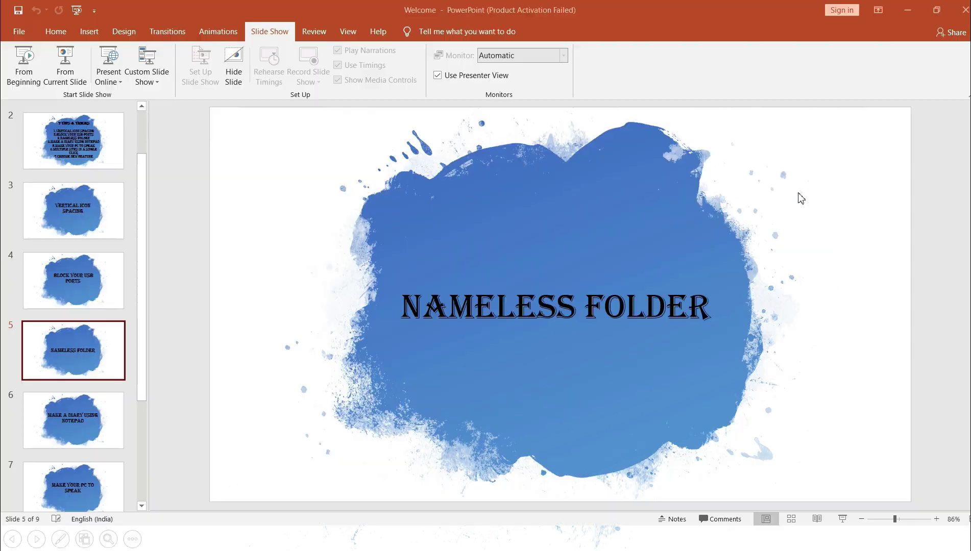
click(899, 7)
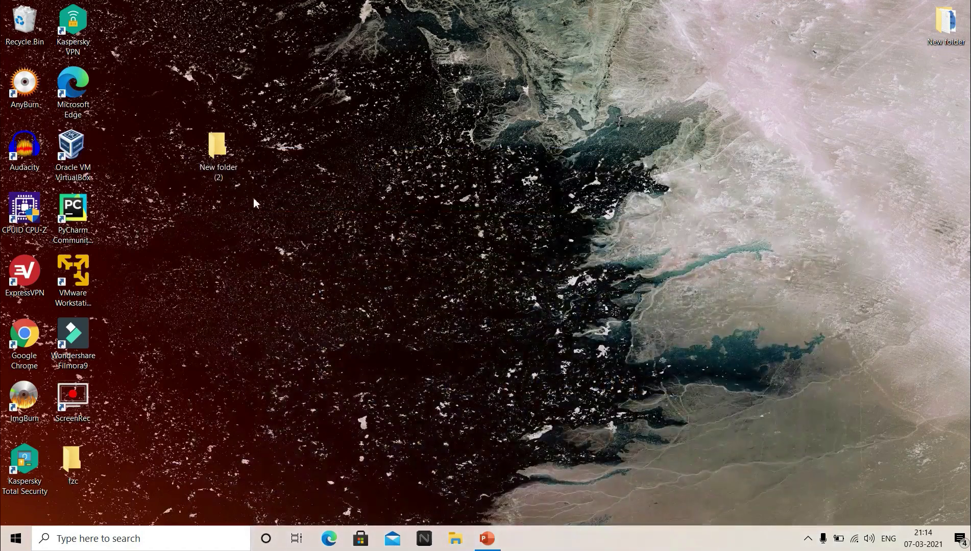
Step: Open New folder (2) on the desktop to view its contents, close it, and delete the folder
click(224, 161)
double_click(225, 162)
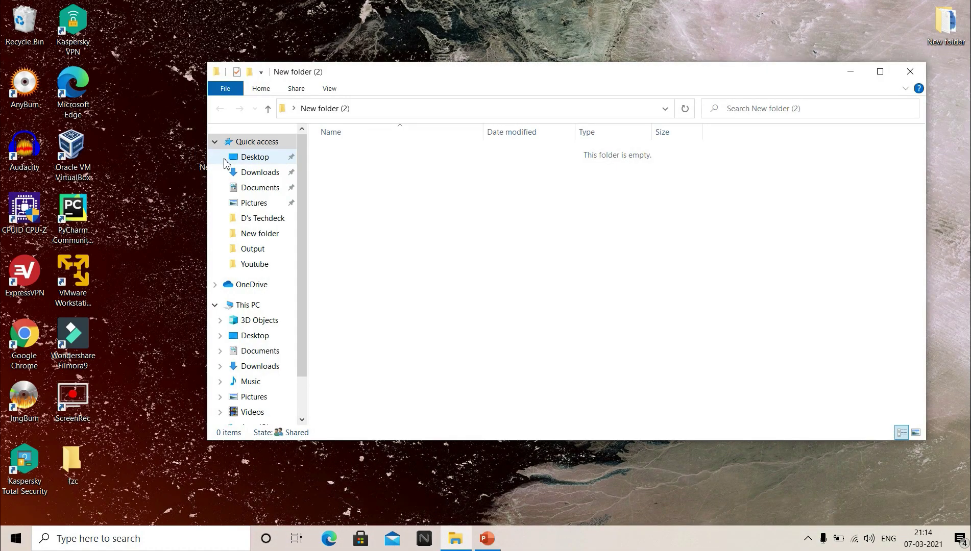
click(909, 72)
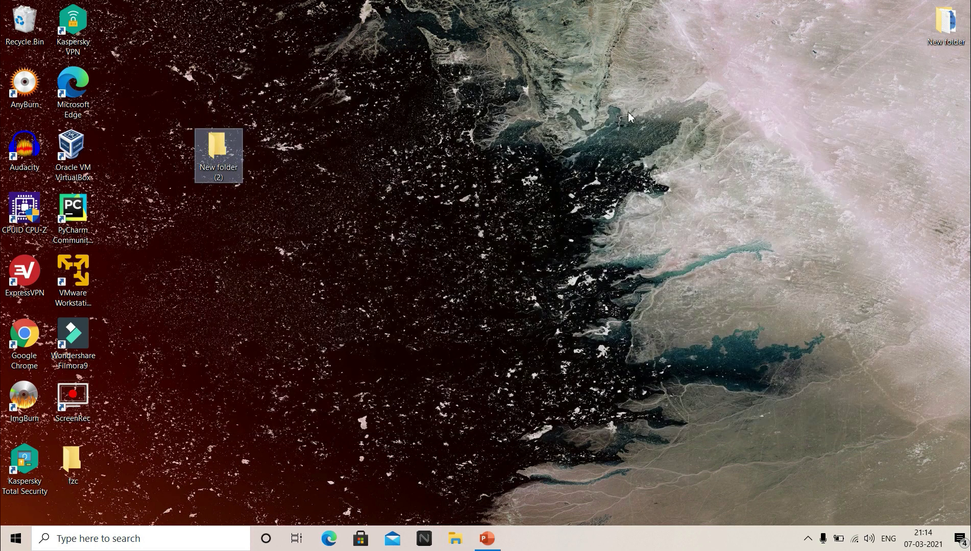
key(Delete)
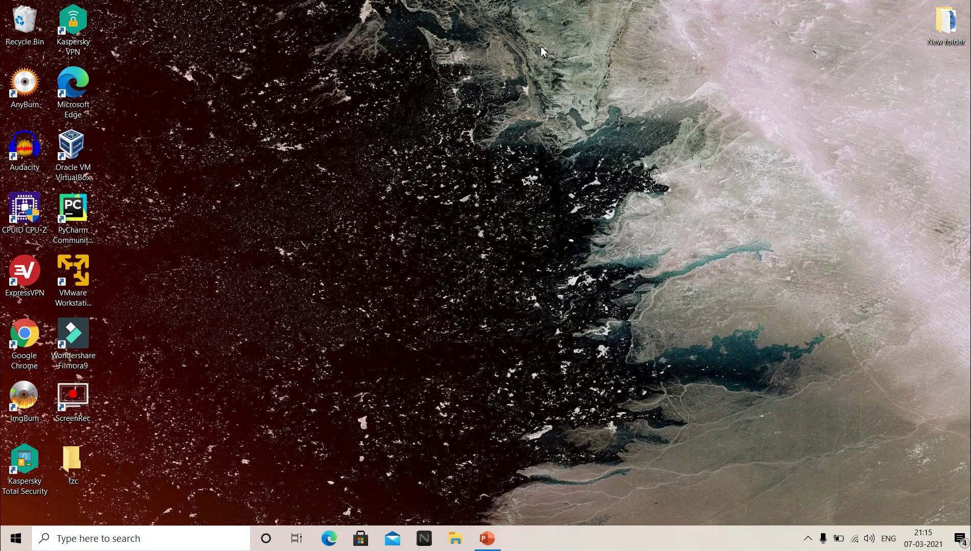
Step: Create a new folder on the desktop, try to give it a blank name, and open it
right_click(160, 105)
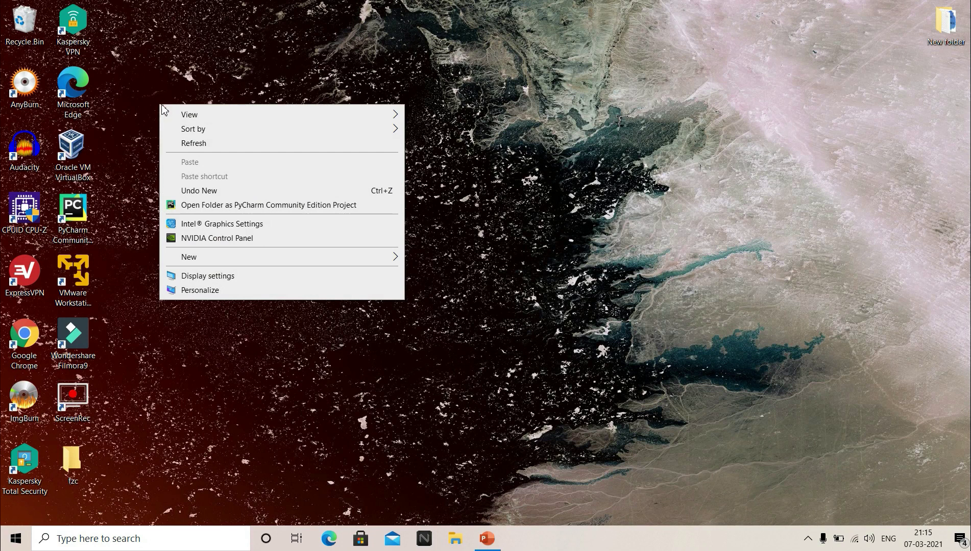
mouse_move(348, 262)
click(416, 260)
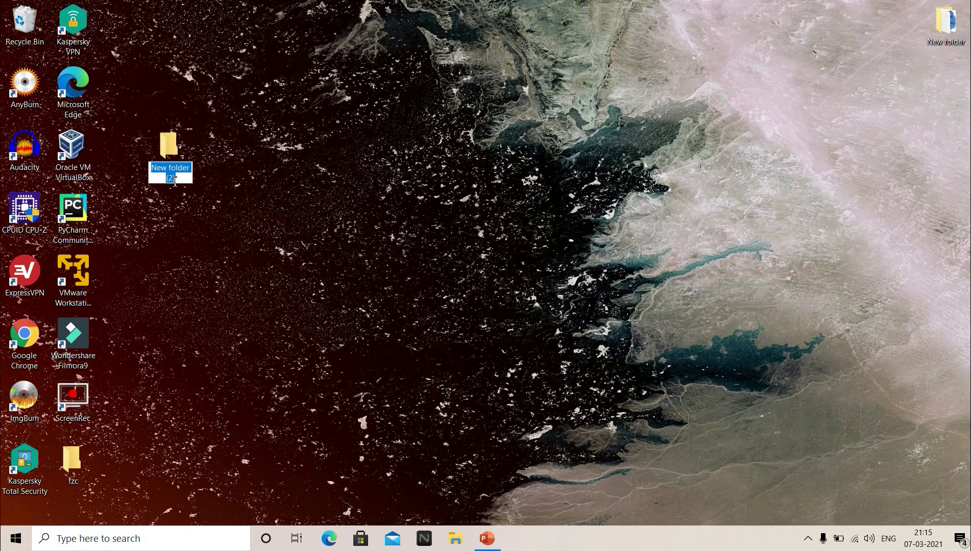
key(Return)
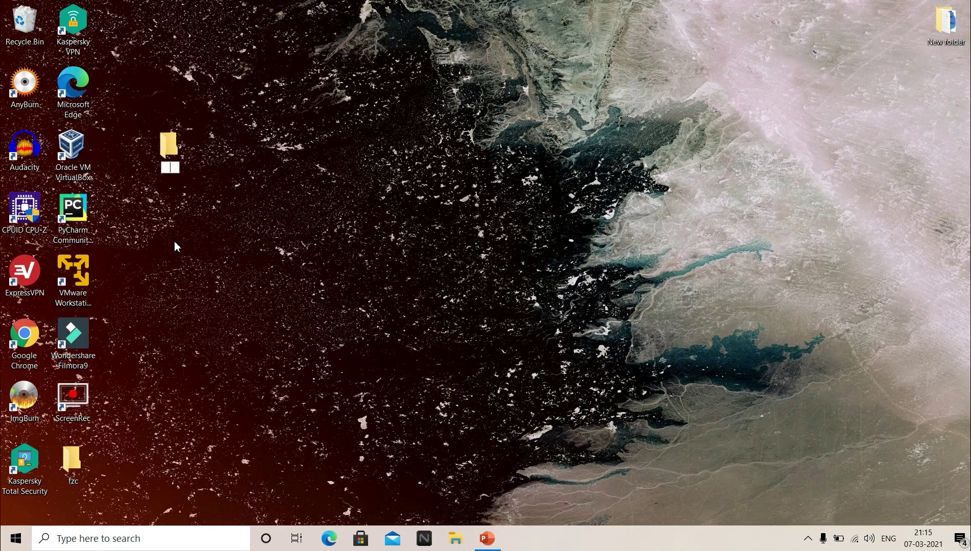
double_click(168, 148)
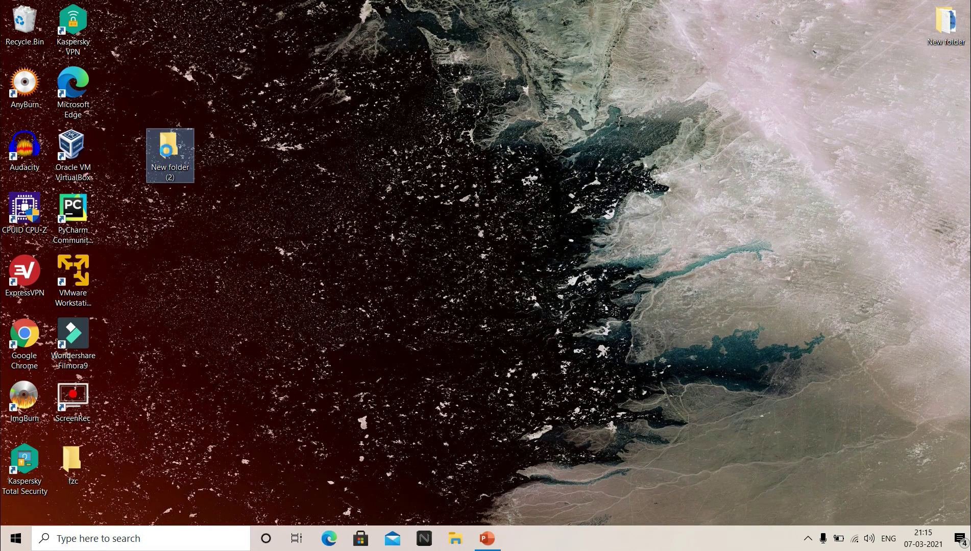
Step: Rename New folder (2) with an invisible character so its name is blank, and reposition it on the desktop
right_click(164, 149)
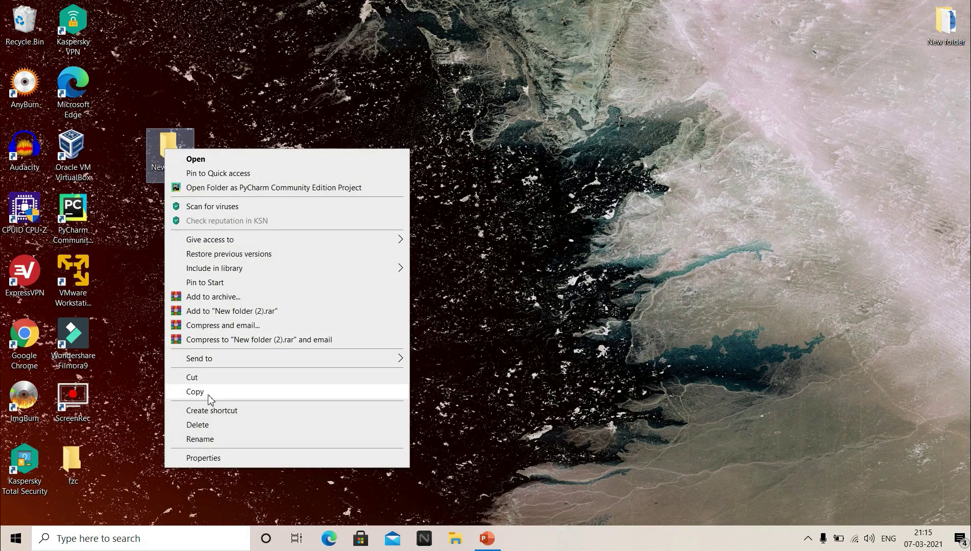
click(223, 441)
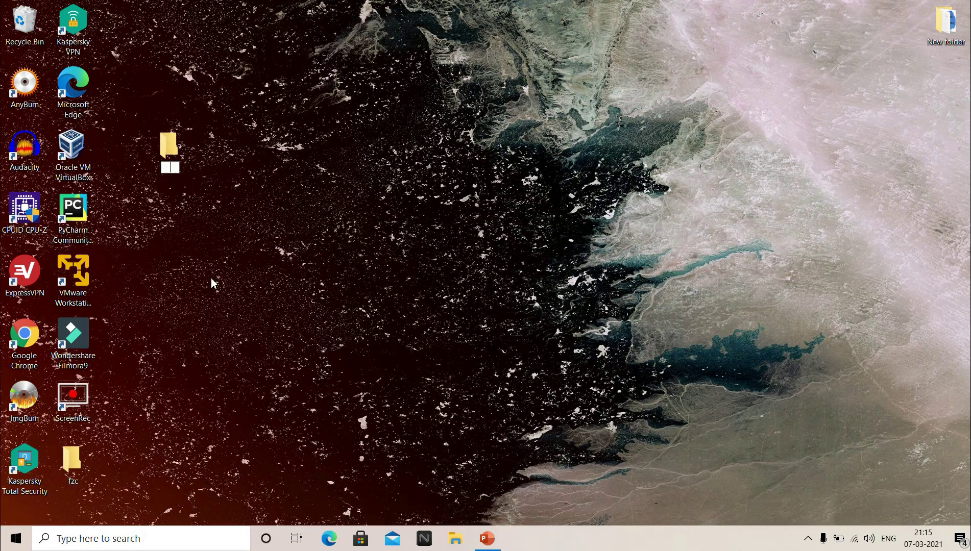
key(Return)
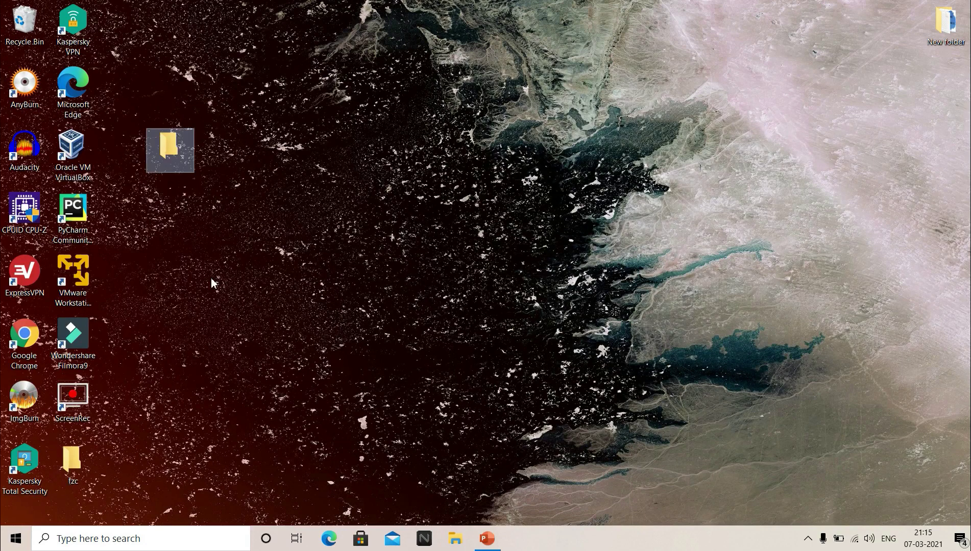
drag(181, 144, 138, 70)
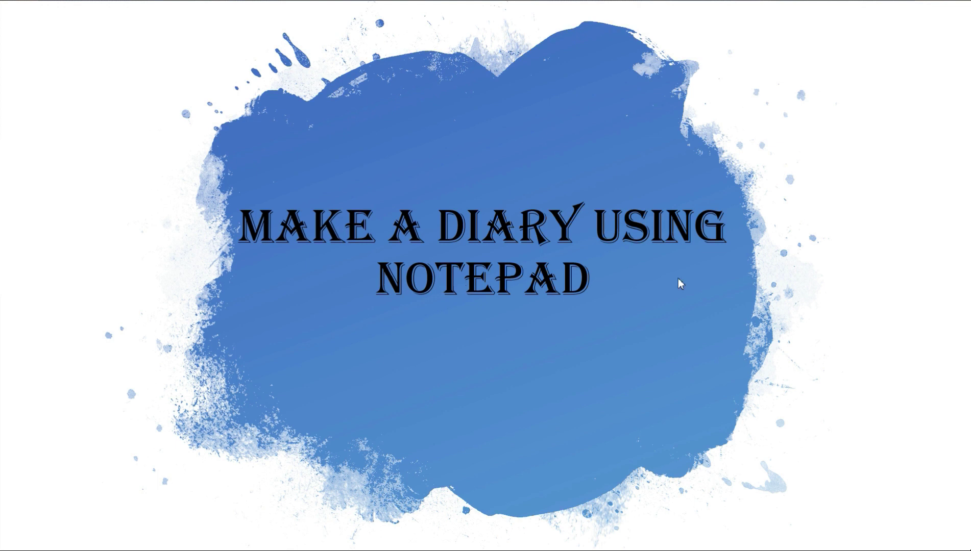
Step: Leave the slide show at the Make a Diary Using Notepad slide
key(Escape)
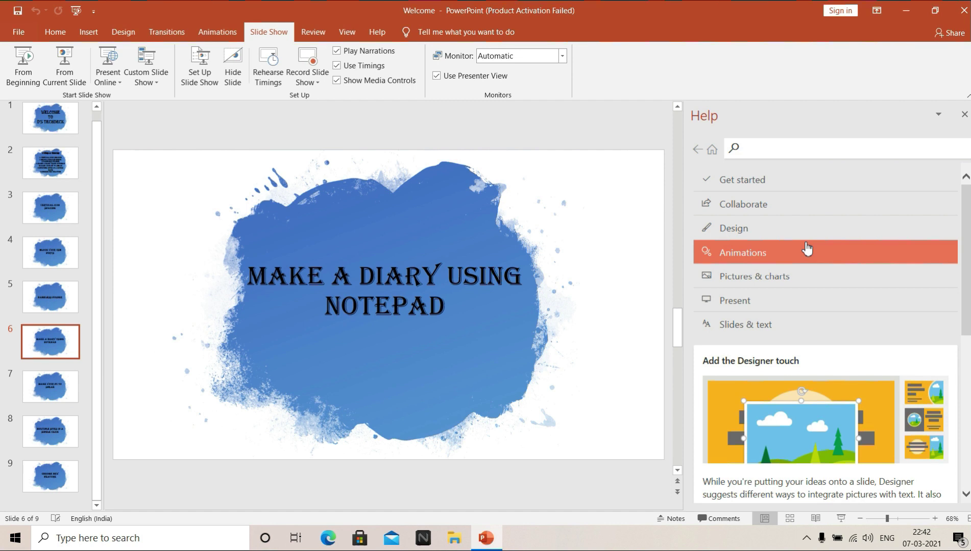
Step: Minimize the presentation, create a new text document on the desktop, and open it
click(902, 13)
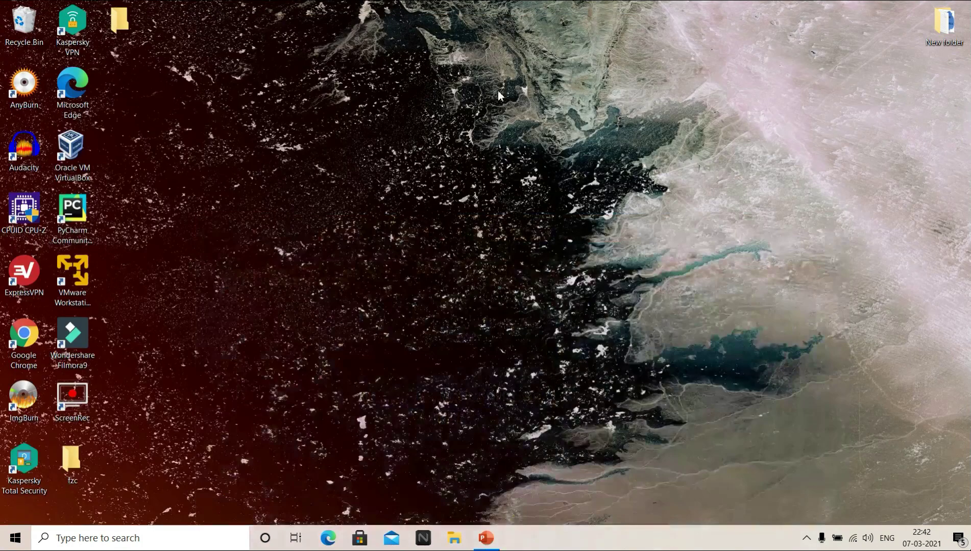
right_click(222, 110)
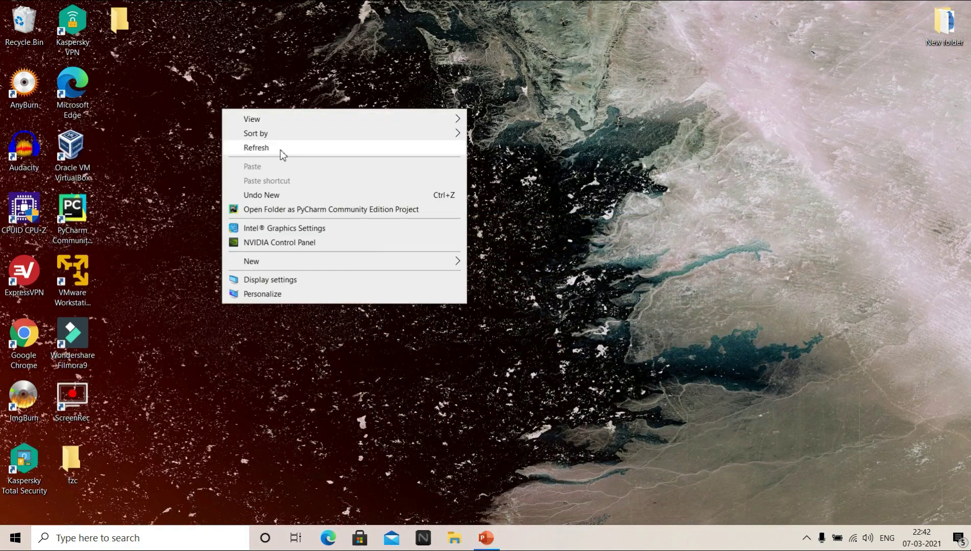
mouse_move(417, 269)
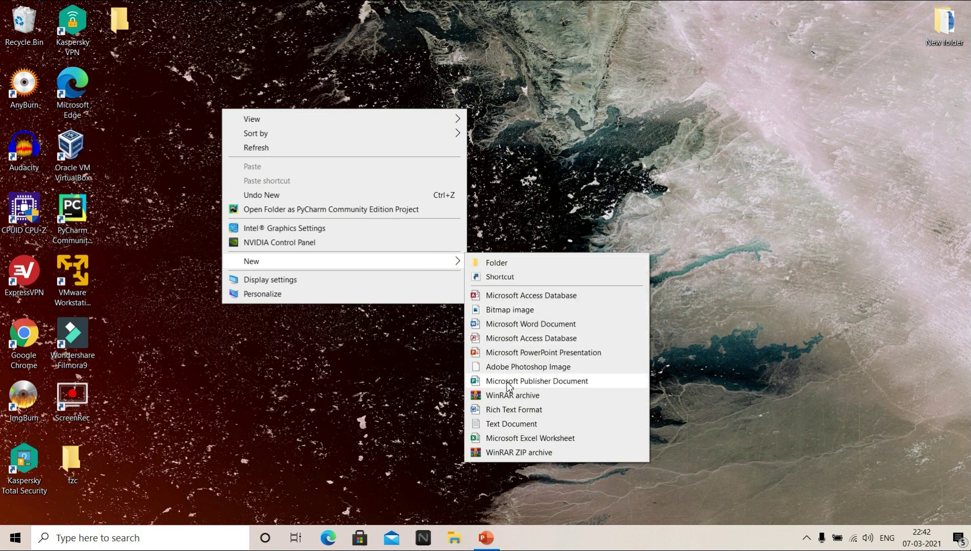
click(513, 425)
click(281, 200)
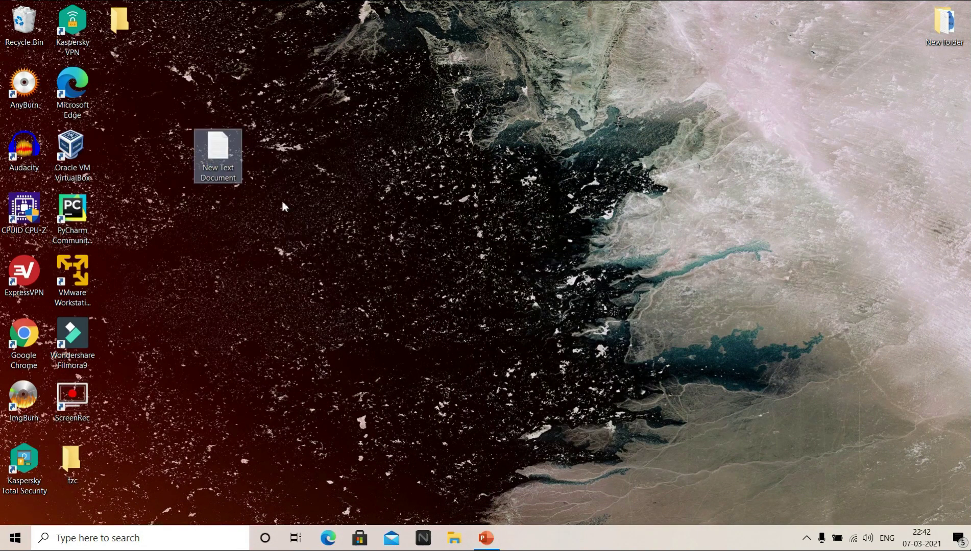
double_click(232, 151)
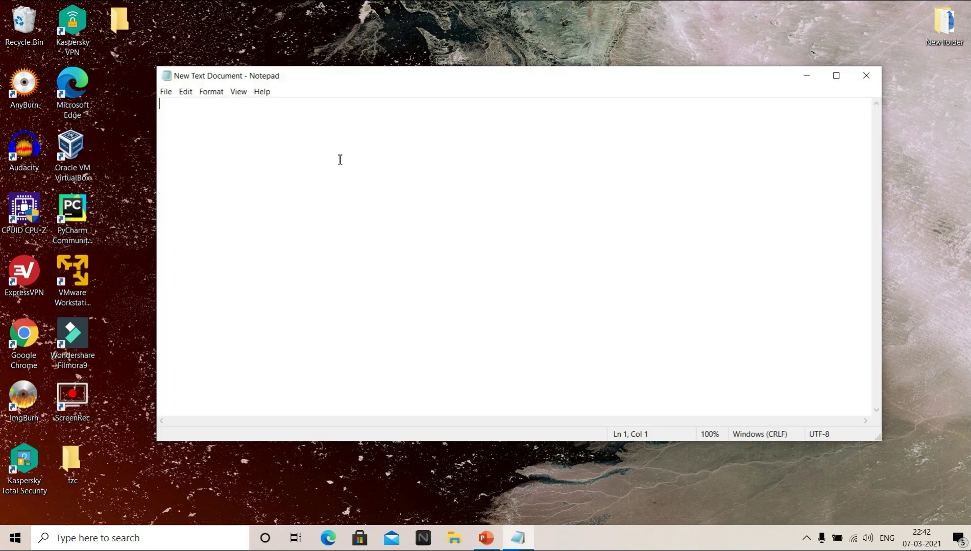
Step: Enter ".LOG (in capital letters)" as the first line of the empty text document
text(.)
key(Caps_Lock)
text(LOG )
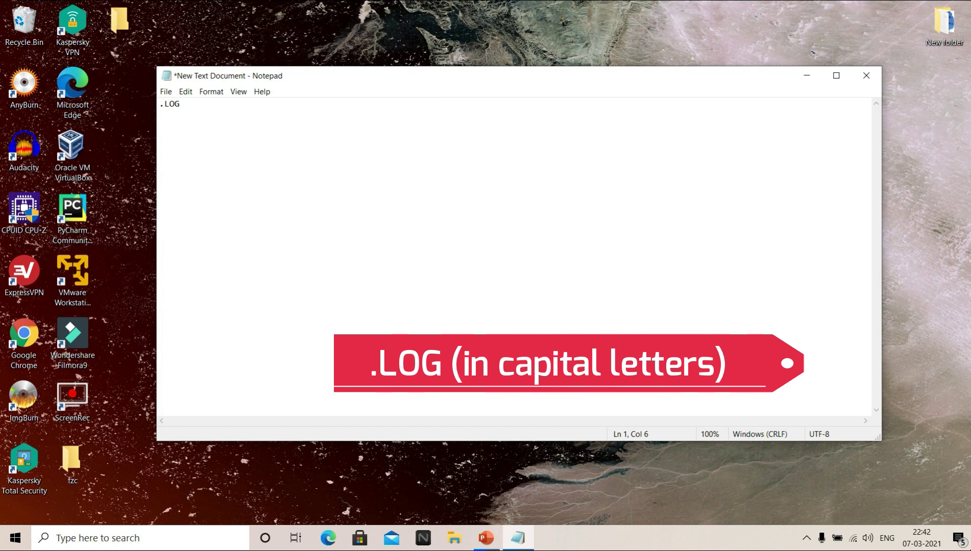
text(()
key(Caps_Lock)
text(i)
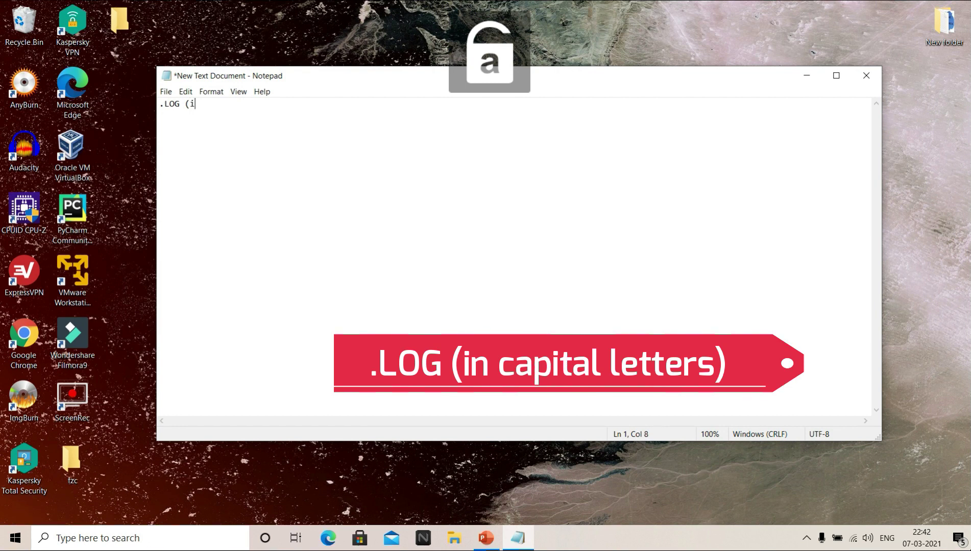
text(n capit)
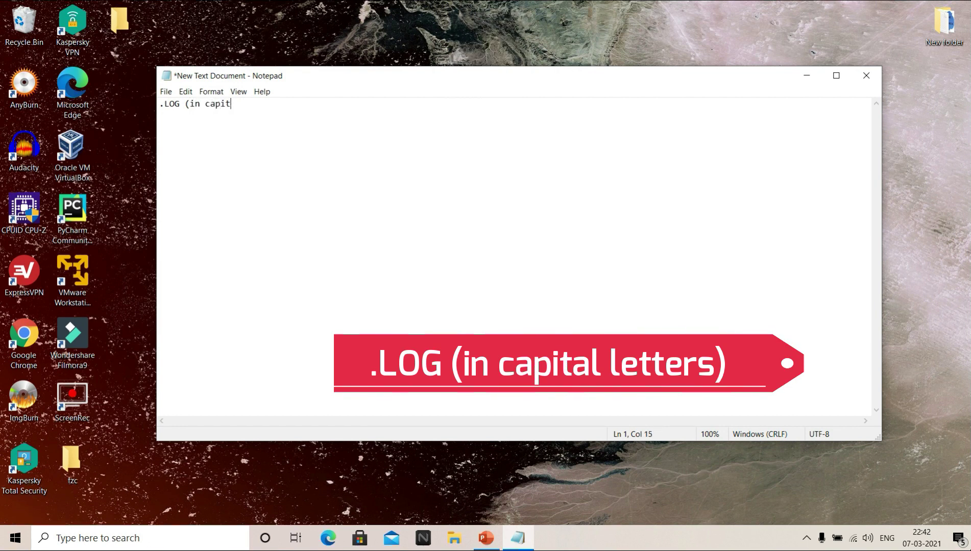
text(al lett)
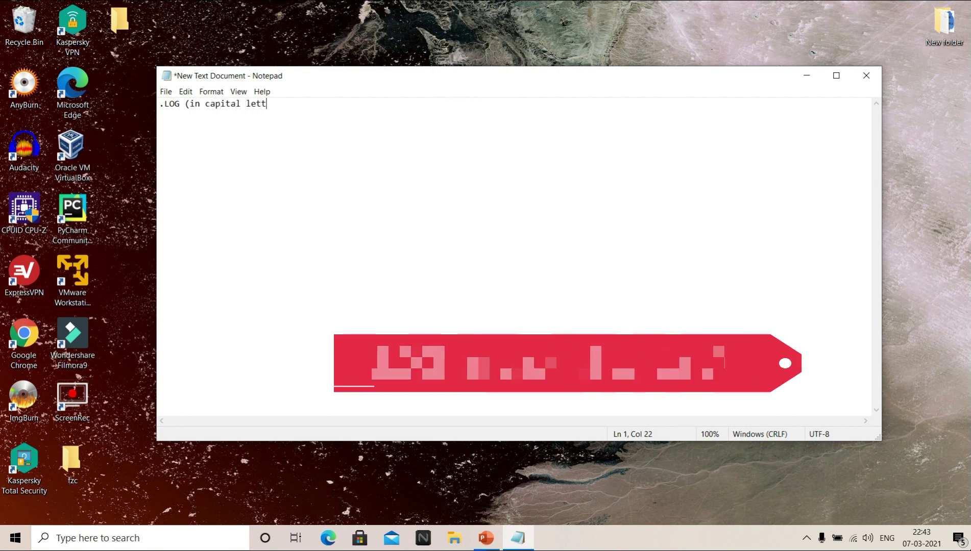
text(ers))
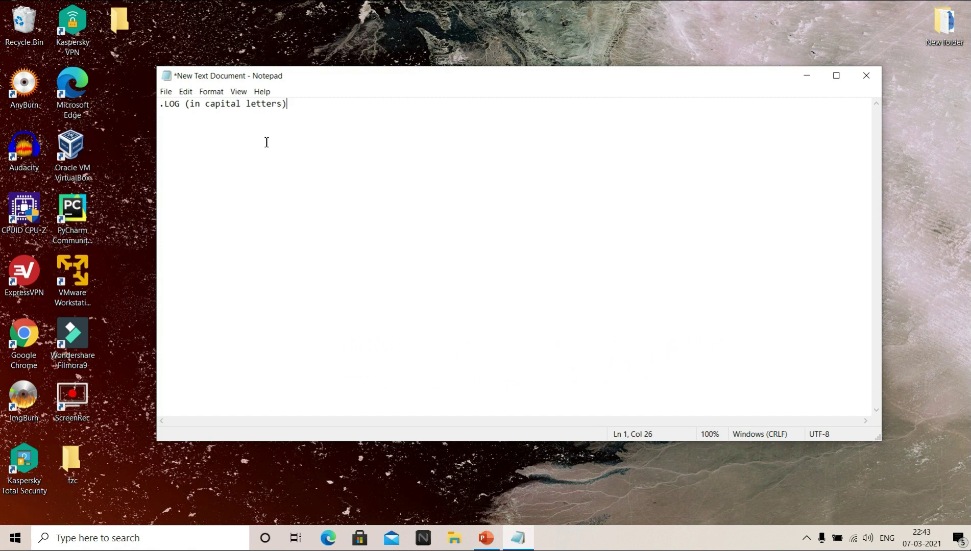
Step: Save the document to the desktop as a new text file named dstechdeck
click(167, 93)
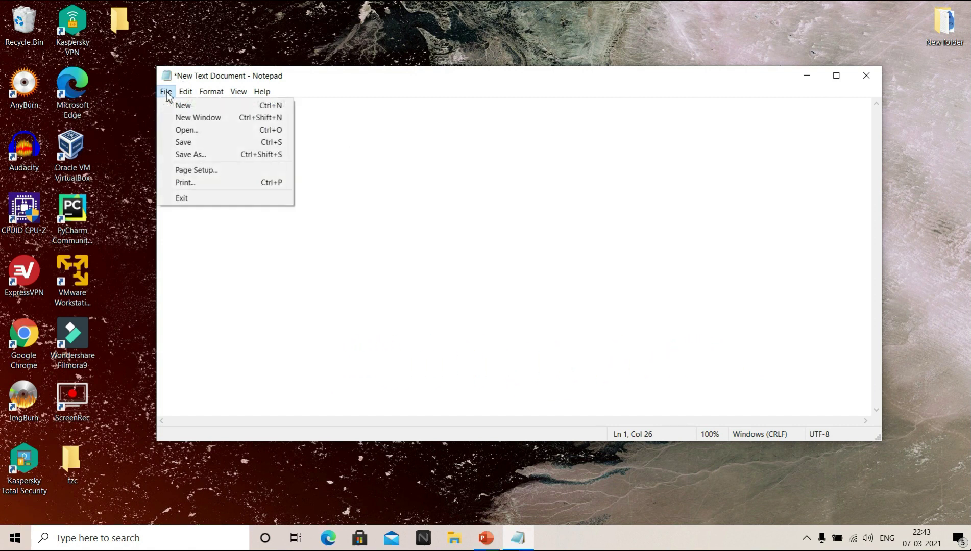
click(185, 155)
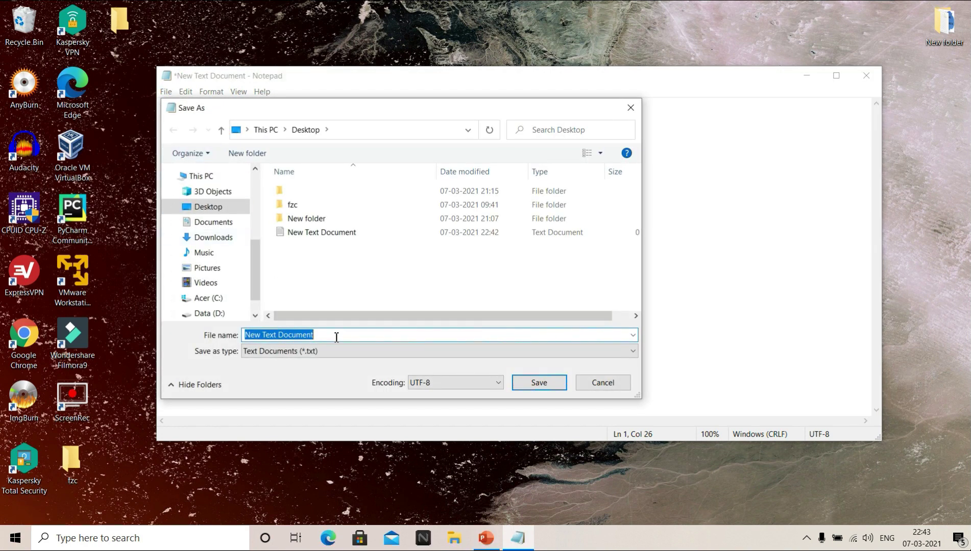
text(dstechdec)
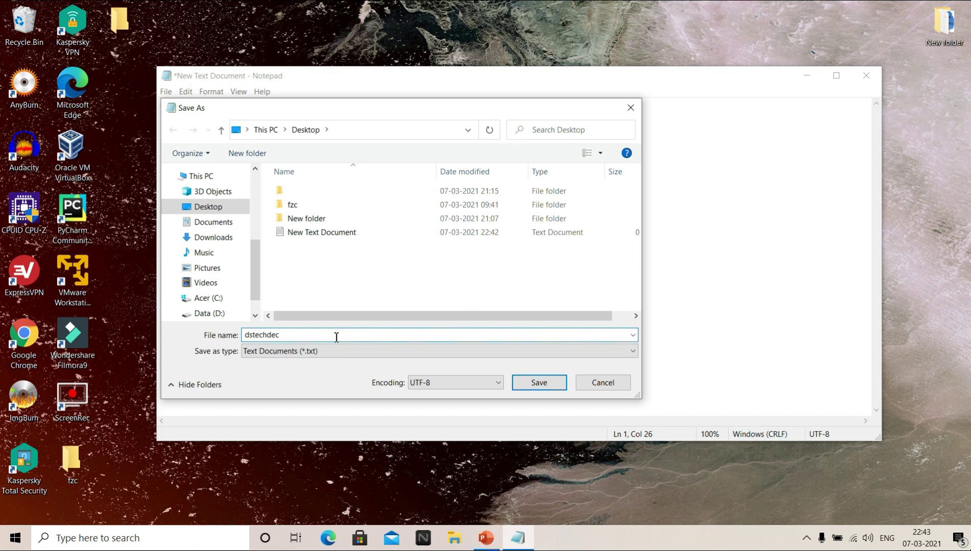
text(k)
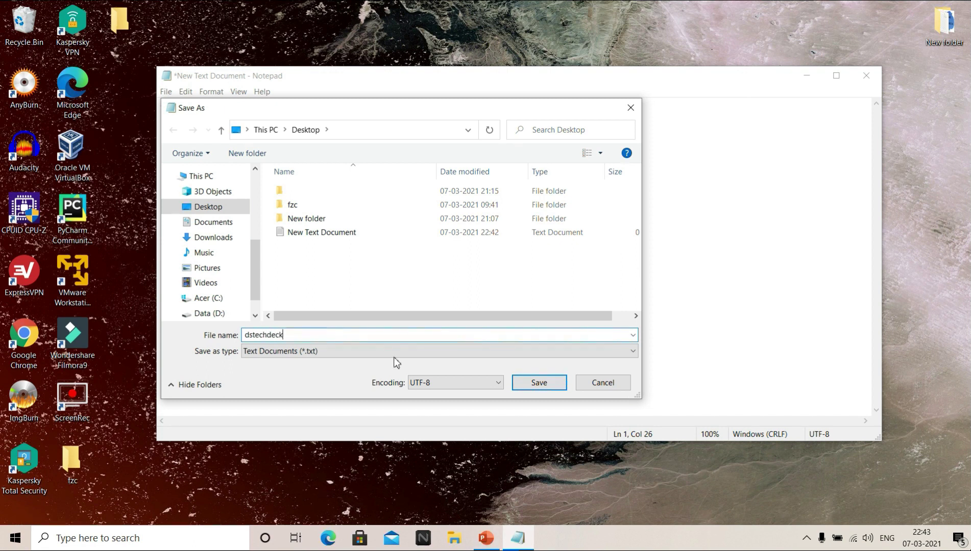
click(540, 385)
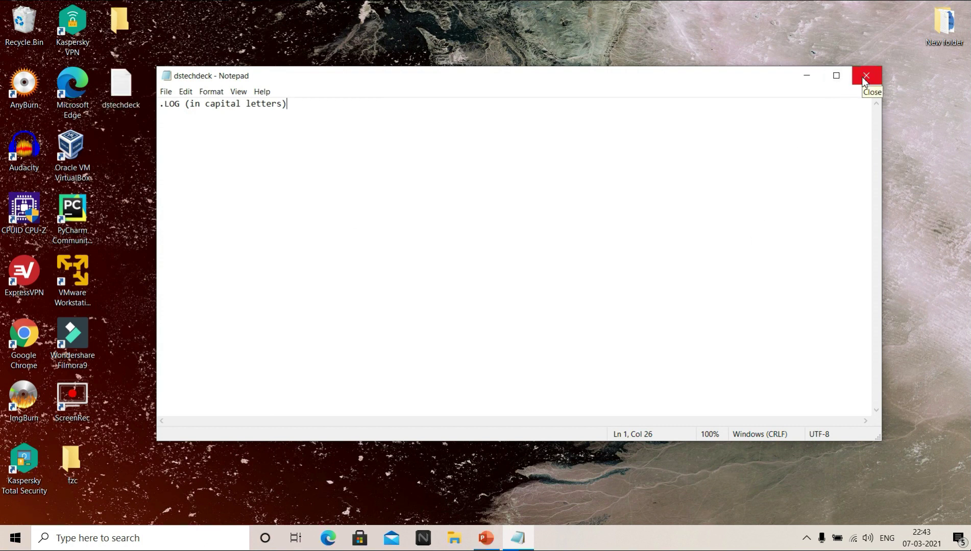
Step: Close the dstechdeck file and permanently delete New Text Document from the desktop
click(862, 79)
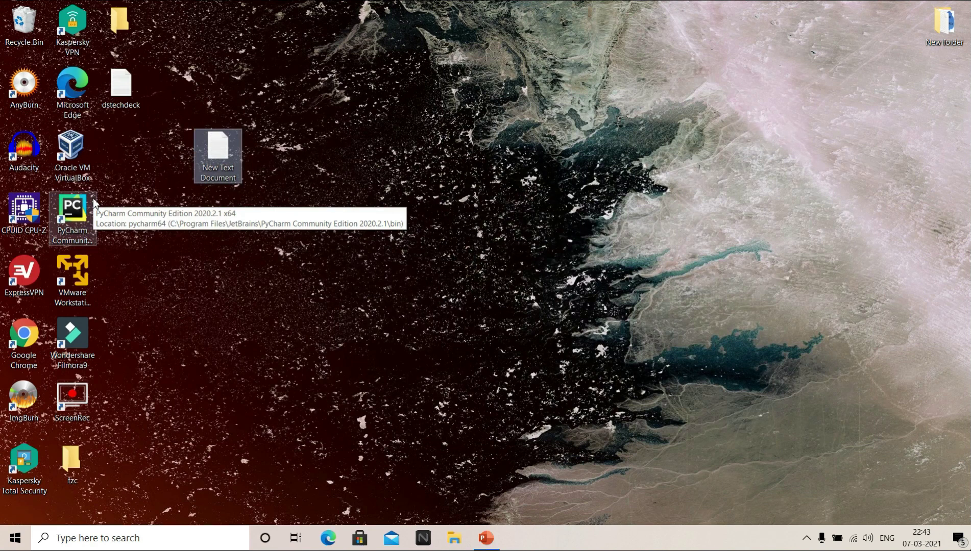
key(shift+Delete)
key(Return)
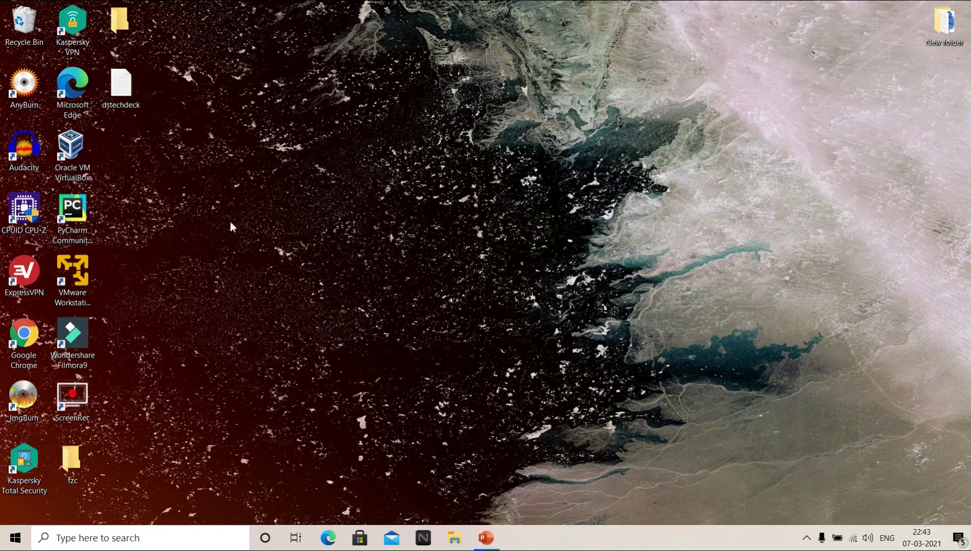
Step: Reopen dstechdeck from the desktop, add the entry "hi" below the timestamp, then save and close the file
double_click(130, 97)
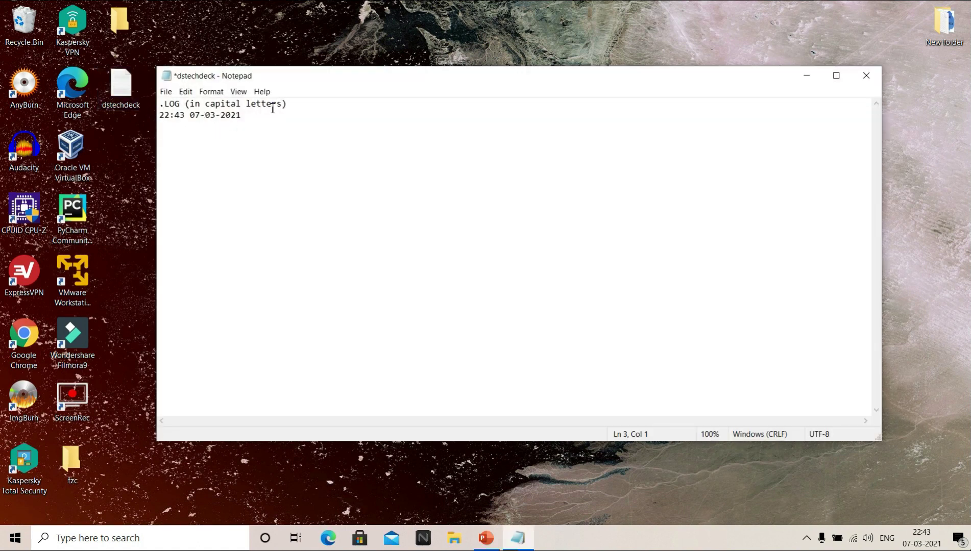
drag(288, 104, 163, 106)
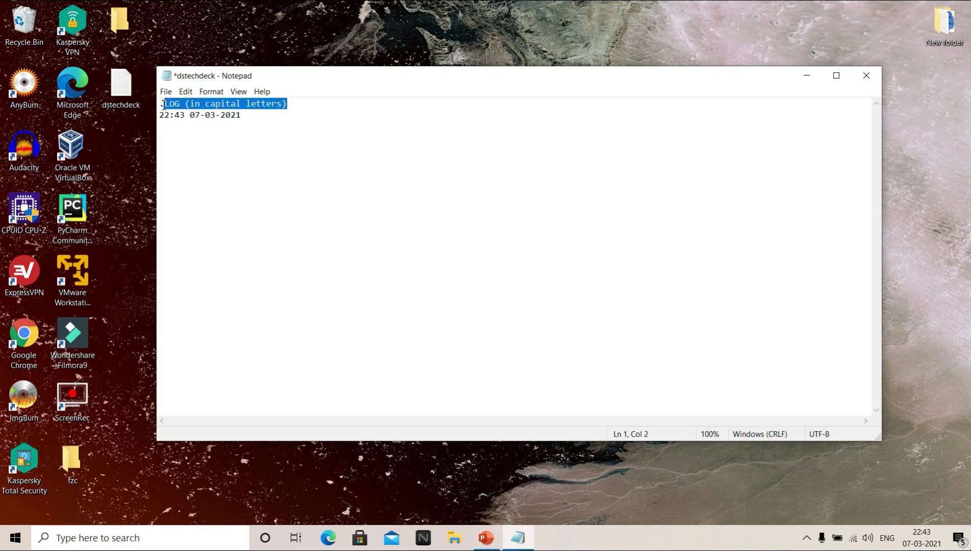
click(269, 204)
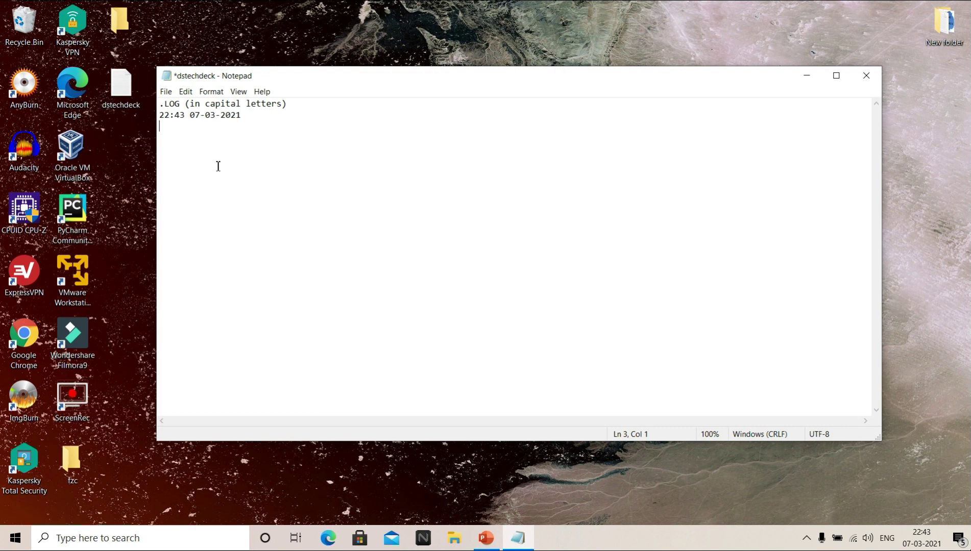
text(hi)
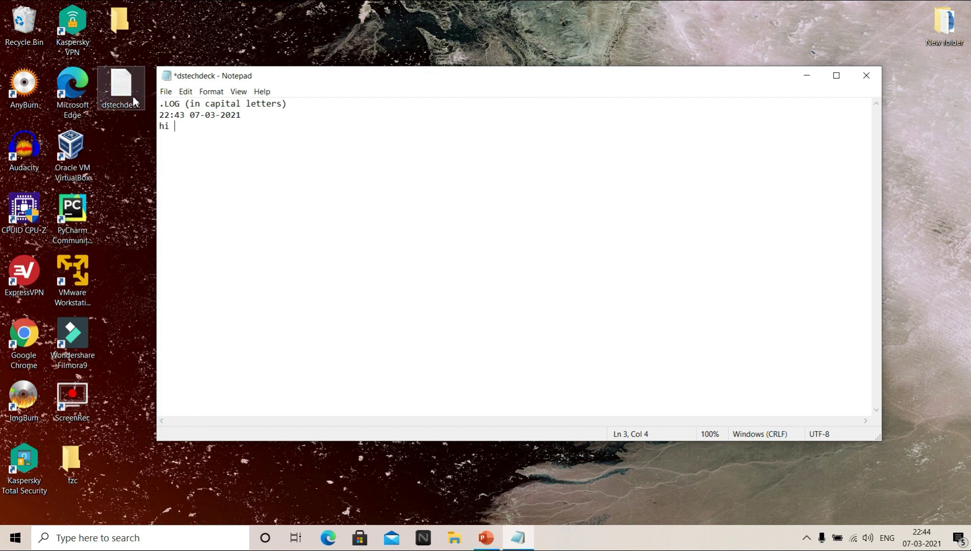
click(166, 91)
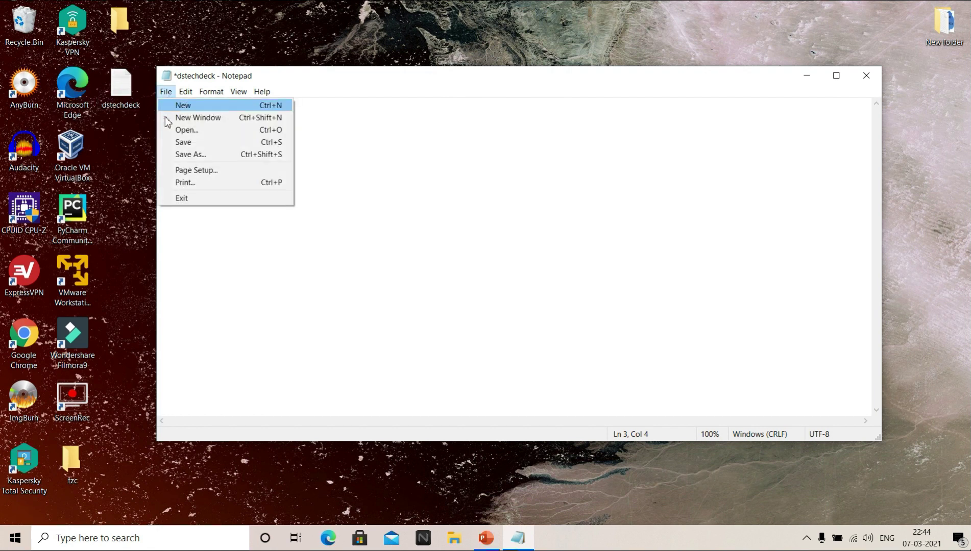
click(179, 142)
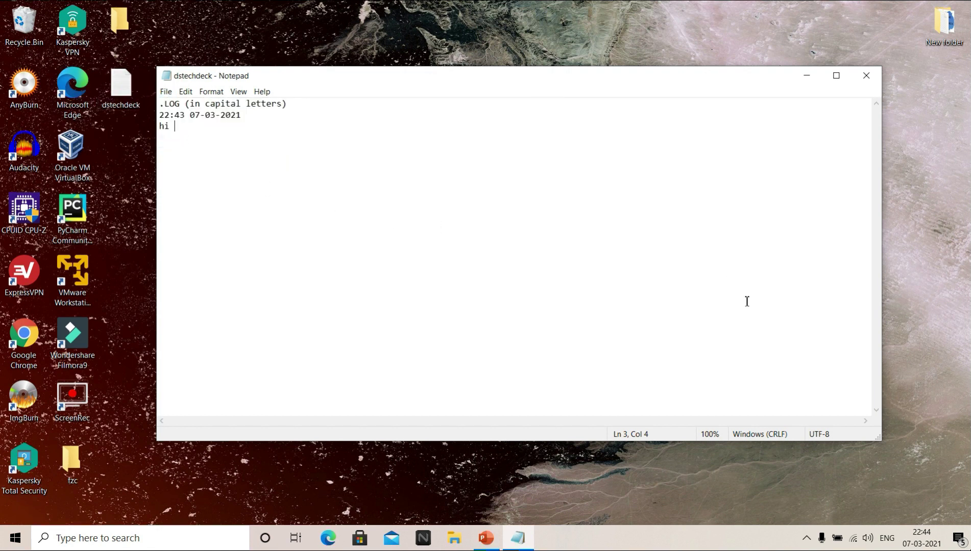
click(866, 75)
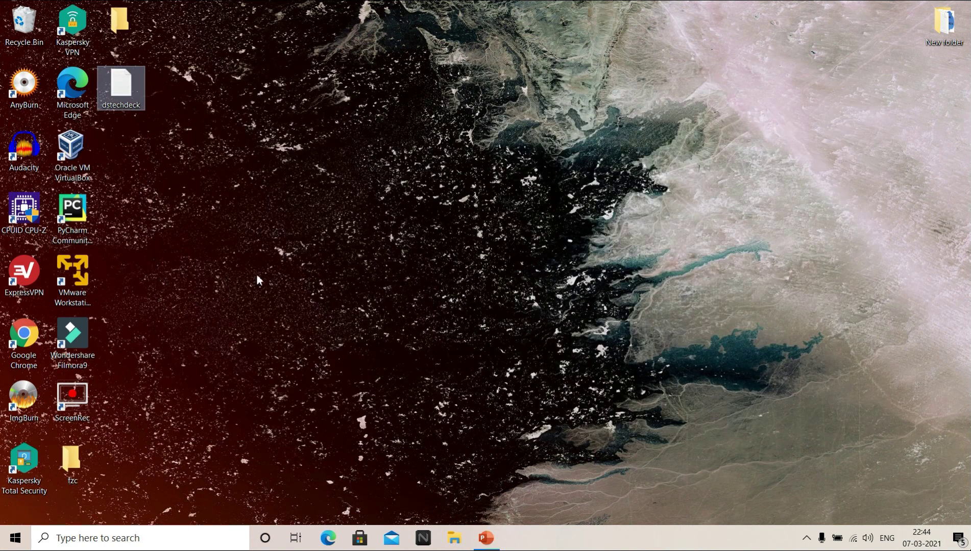
Step: Open dstechdeck again, enter "how are" below the latest timestamp, and close the file without saving
double_click(122, 95)
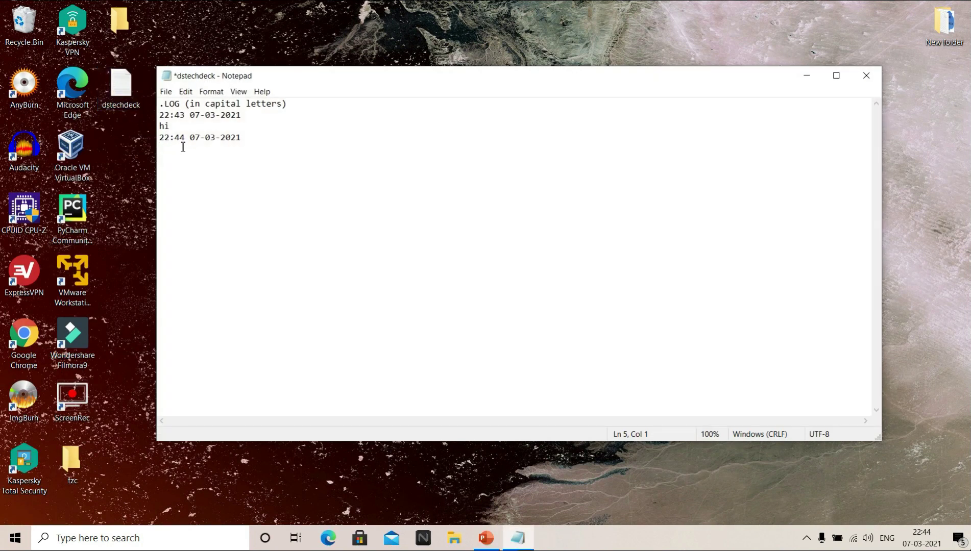
text(how are)
click(871, 79)
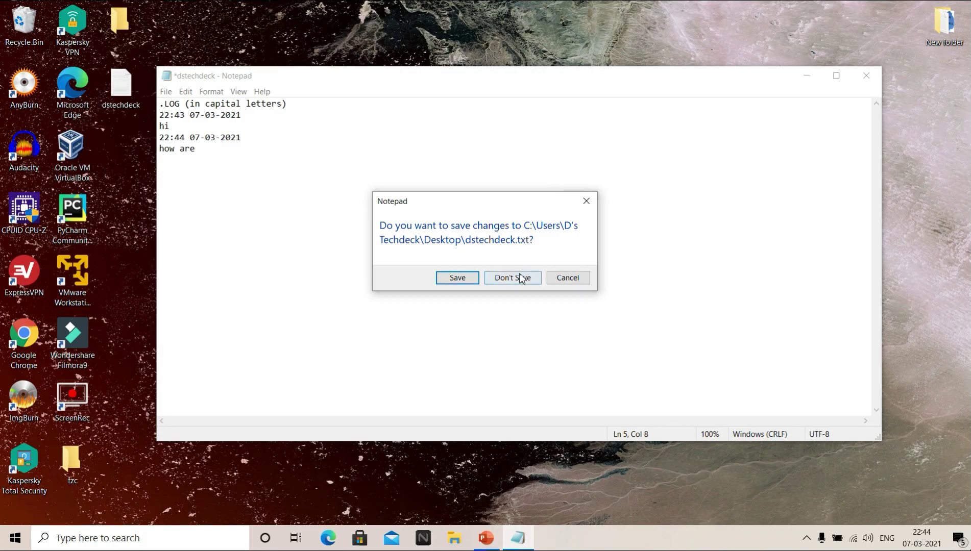
click(520, 274)
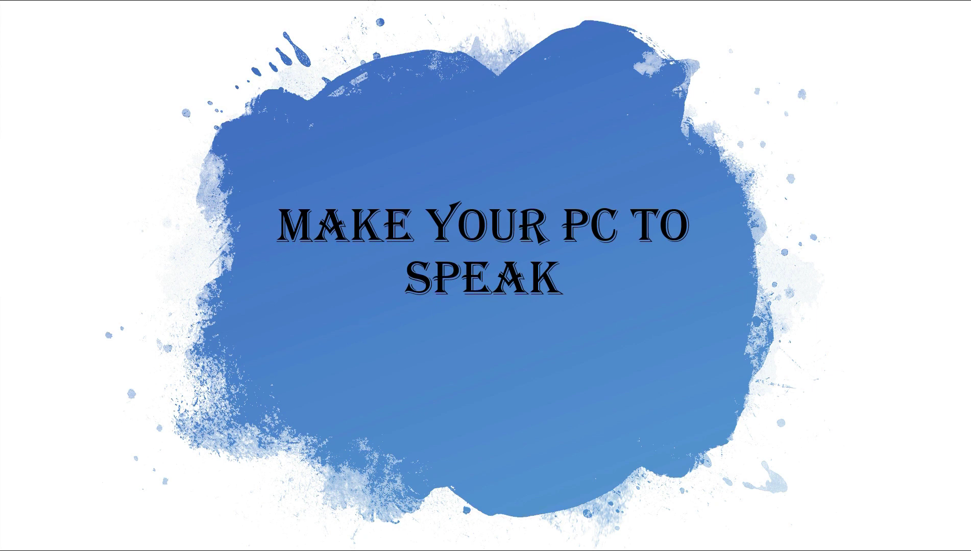
Step: Leave the slide show at the Make Your PC to Speak slide, minimize the presentation, and open the desktop's speak text file
key(Escape)
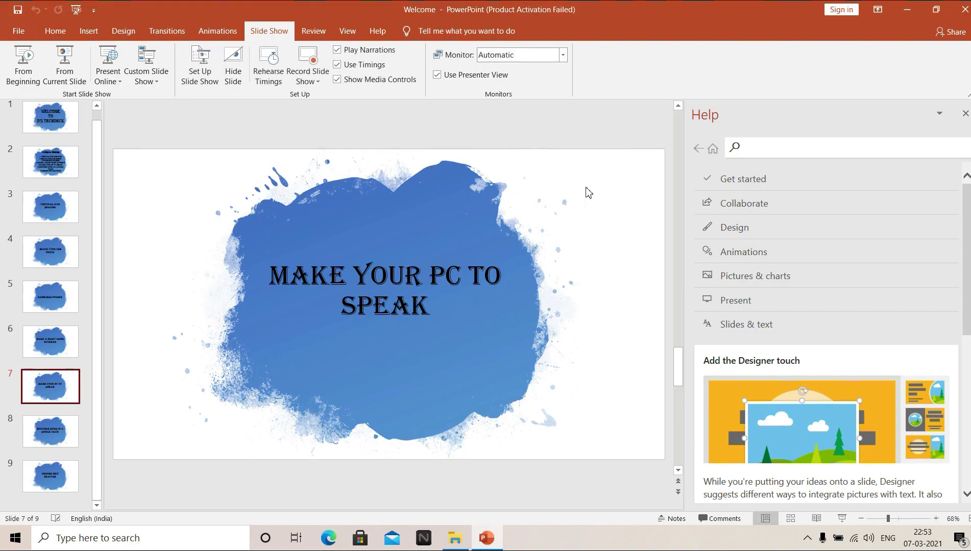
click(907, 9)
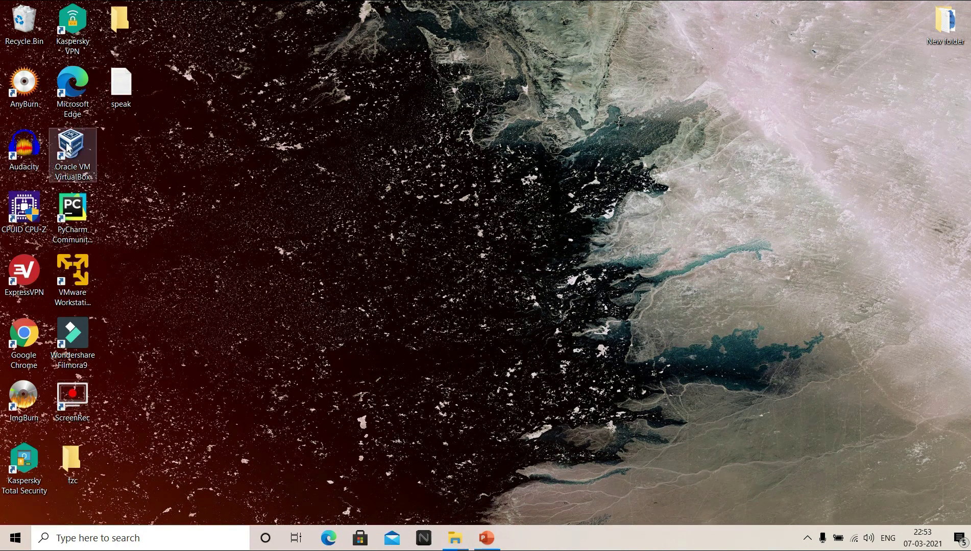
double_click(118, 87)
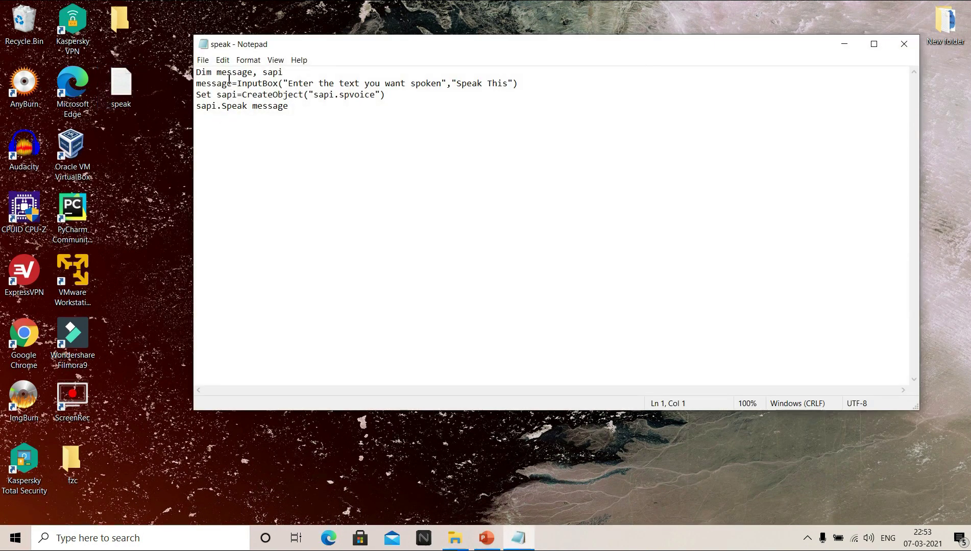
Step: Open a blank Notepad window and move it aside so the speak script remains readable behind it
click(203, 60)
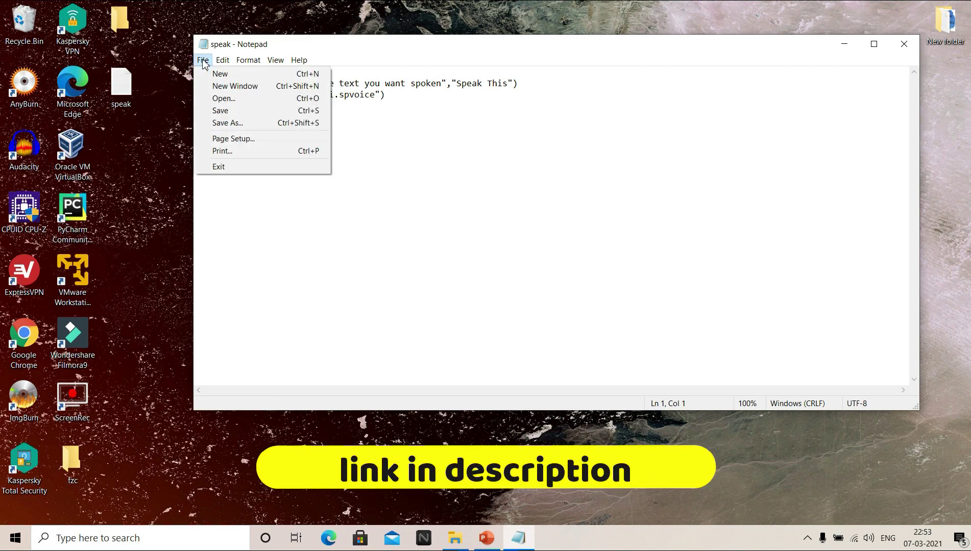
click(223, 86)
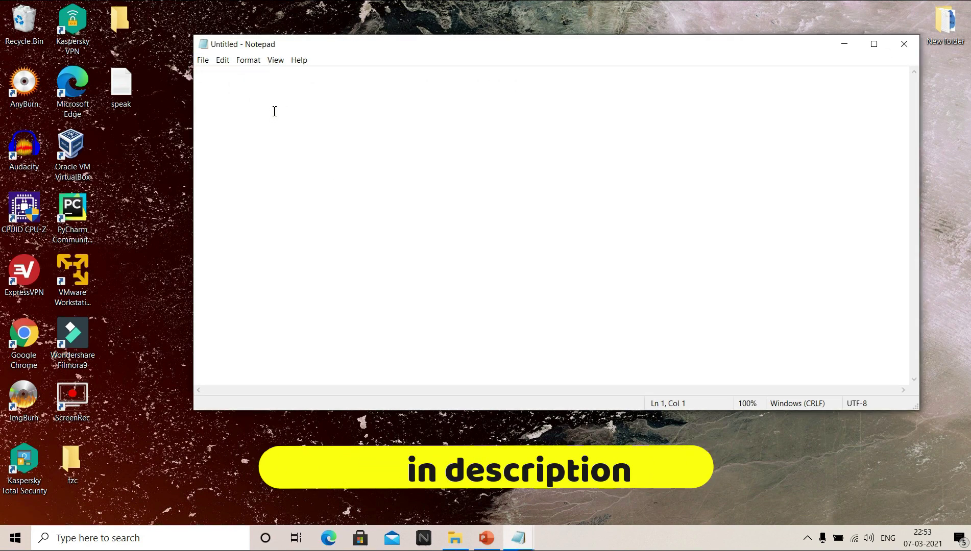
drag(342, 83, 401, 119)
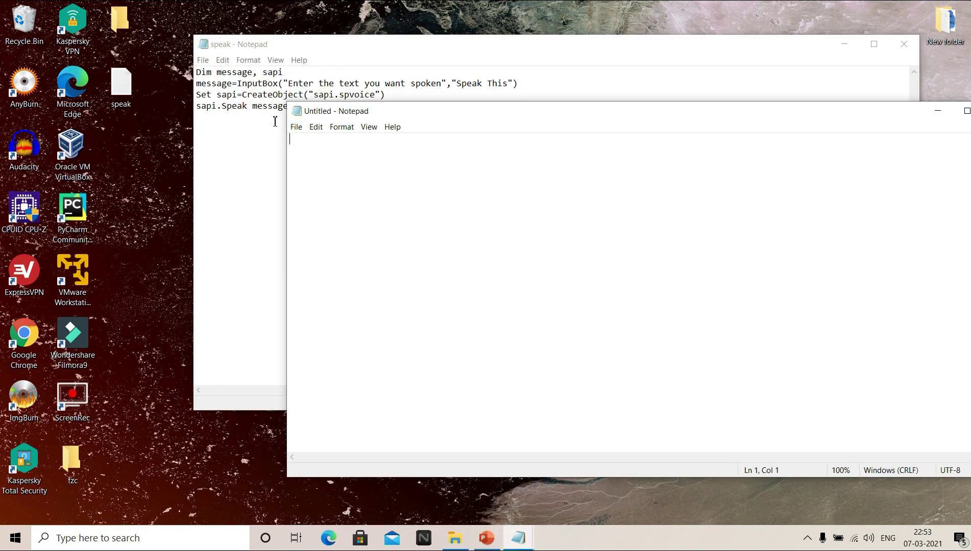
Step: Copy the entire script from the speak text file into the blank Notepad window and reposition that window
click(261, 109)
key(ctrl+a)
key(super+c)
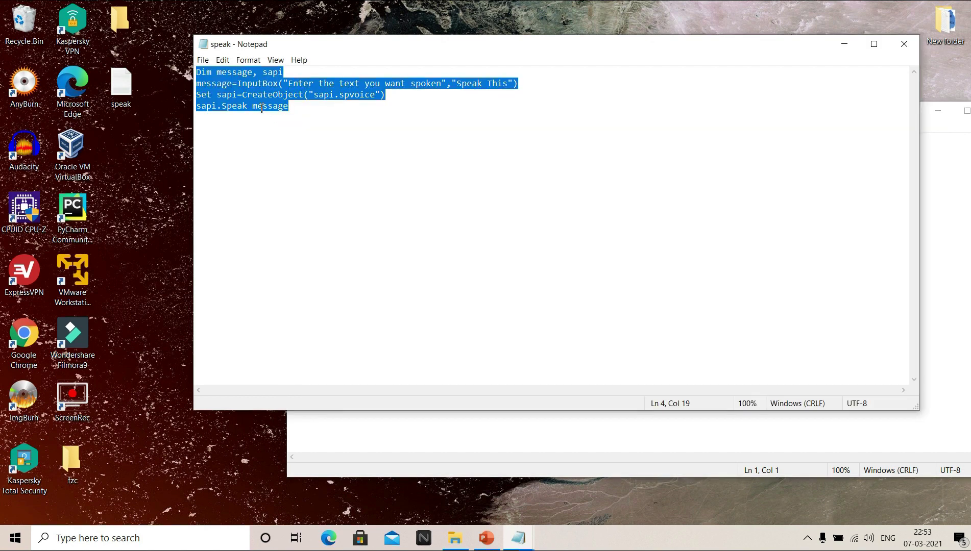
click(470, 431)
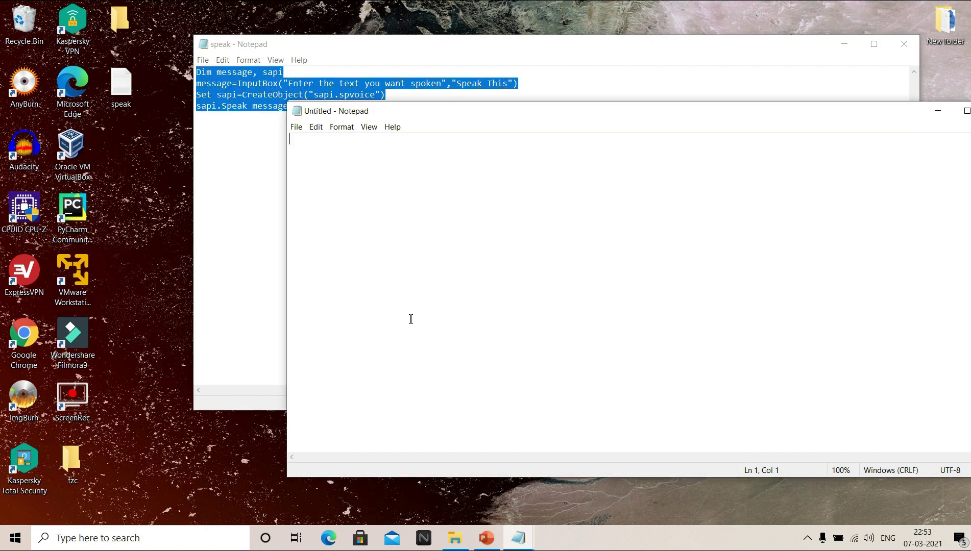
right_click(359, 203)
click(379, 251)
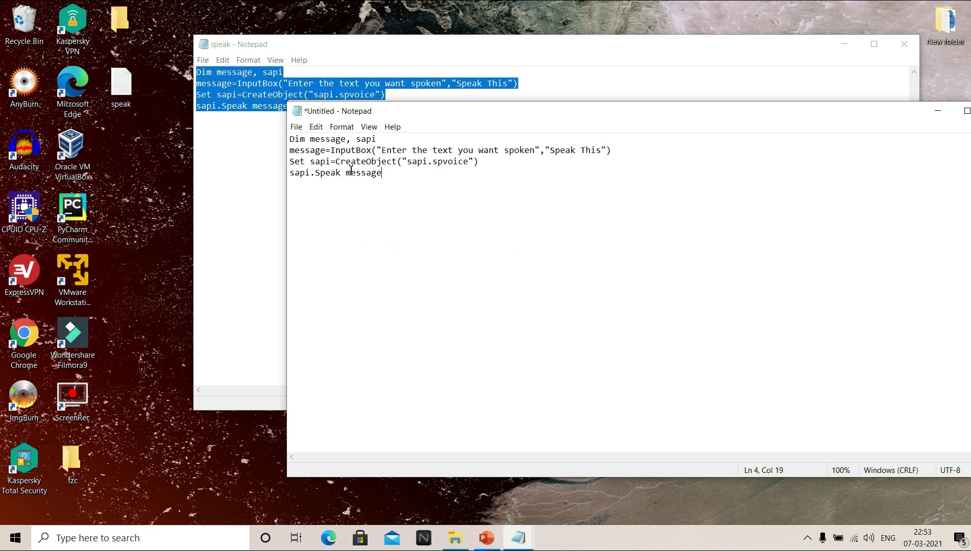
drag(433, 120, 298, 67)
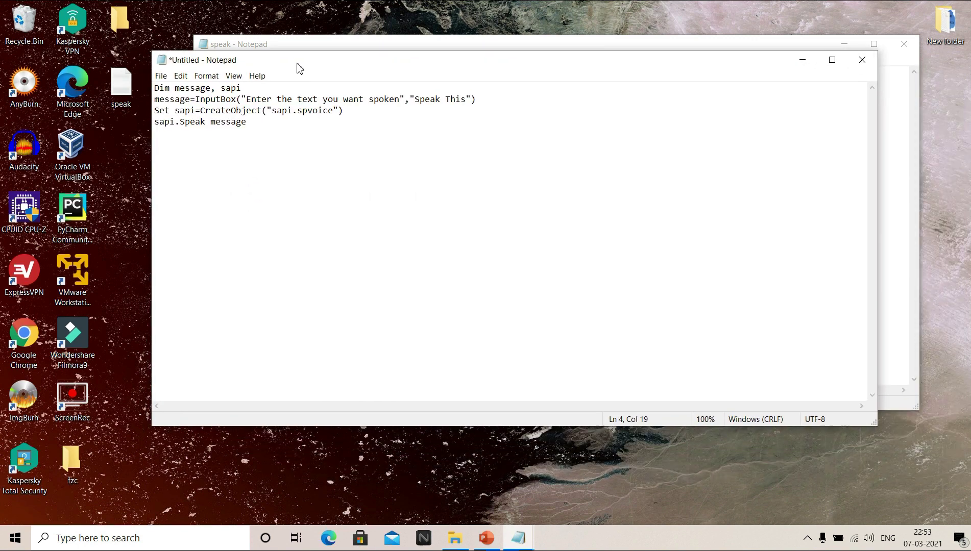
Step: Save the pasted script to the Desktop as speak.vbs and close both Notepad windows
click(161, 76)
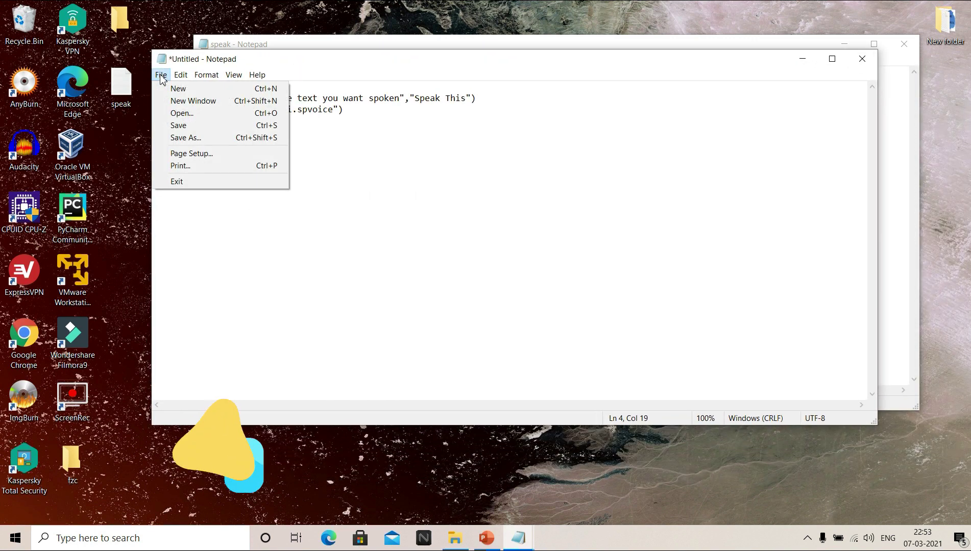
click(185, 138)
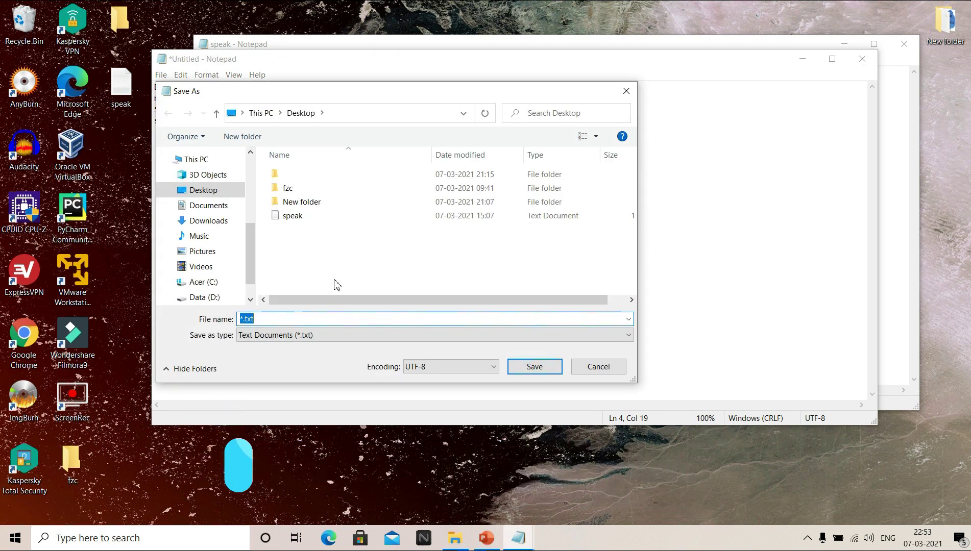
text(speak.vbs)
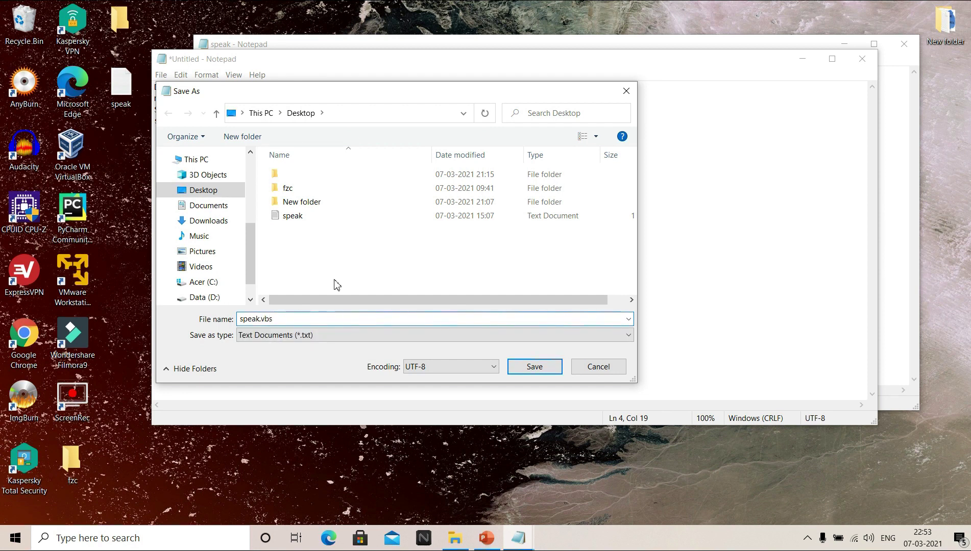
click(529, 367)
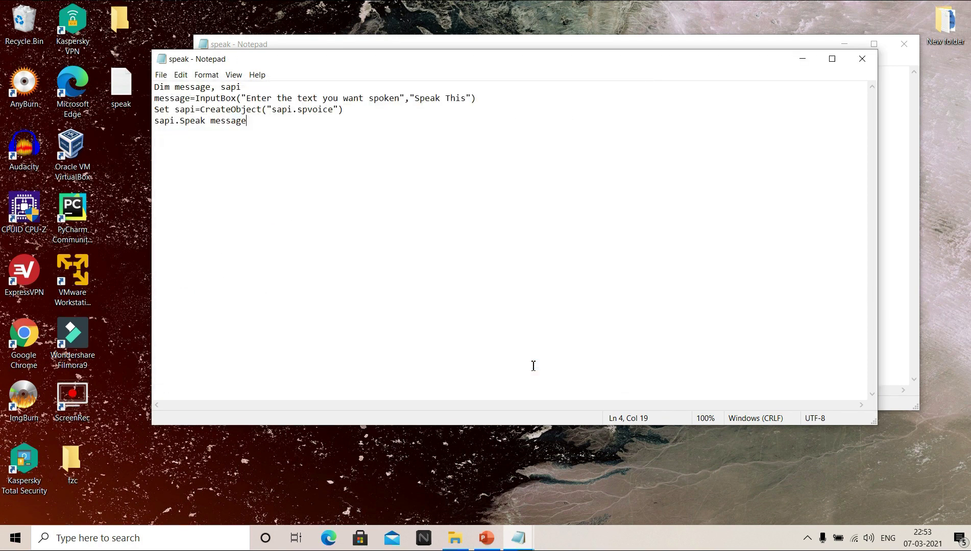
click(861, 59)
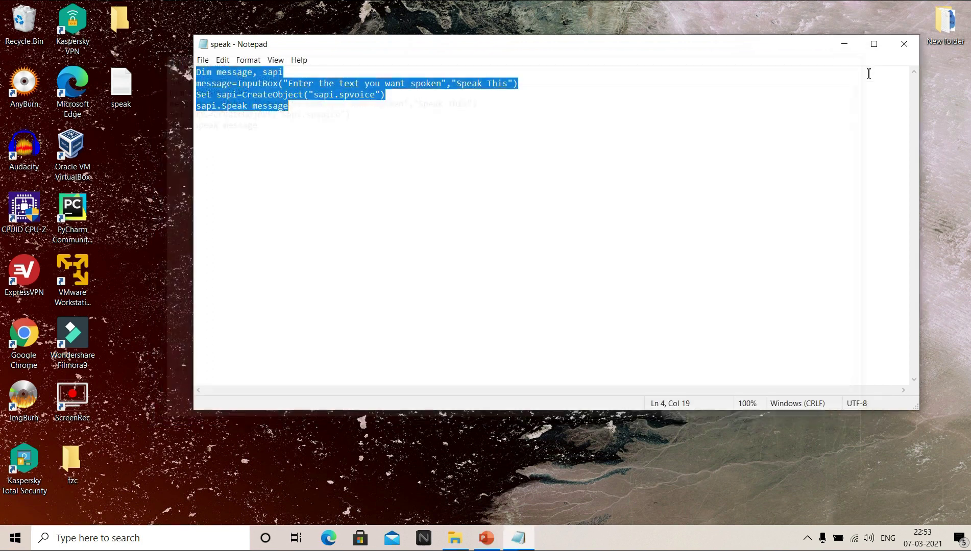
click(903, 46)
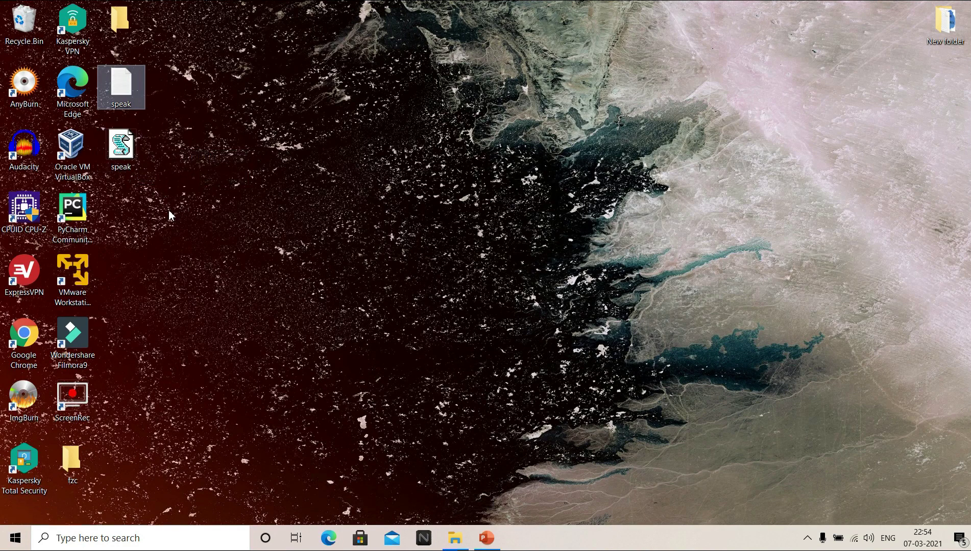
Step: Run the speak script from the desktop and have it speak "hi how are you"
double_click(127, 159)
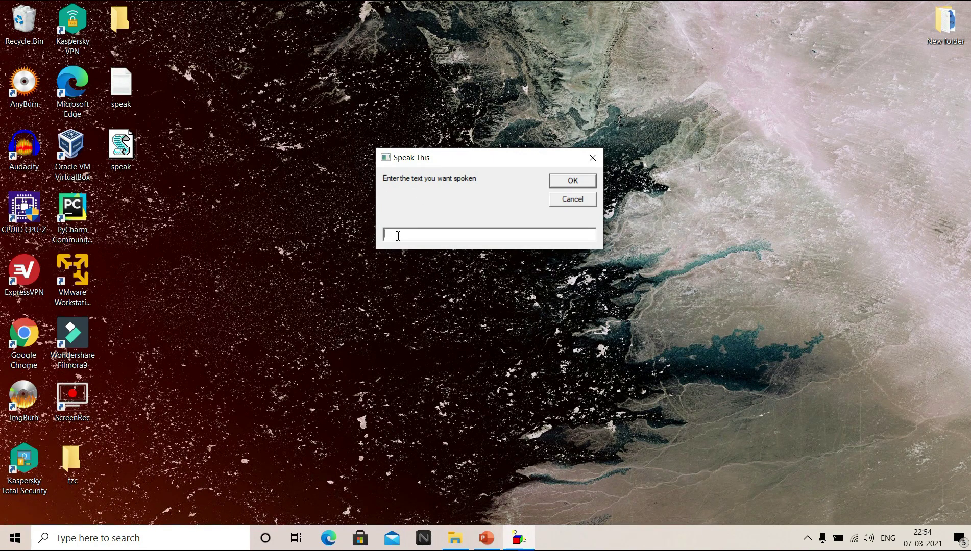
text(hi how are you)
click(572, 182)
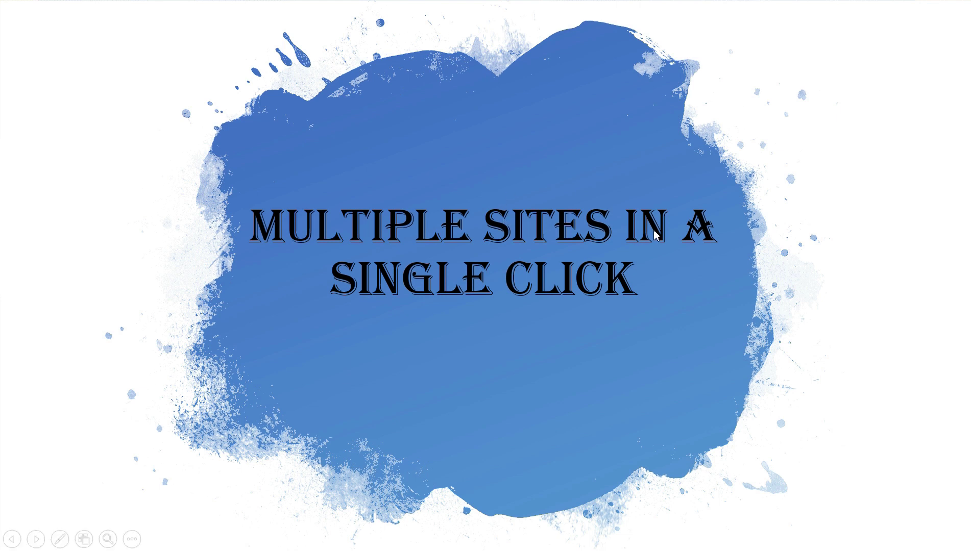
Step: Leave the slide show, minimize the presentation, and create and open a new text document with the default name on the desktop
key(Escape)
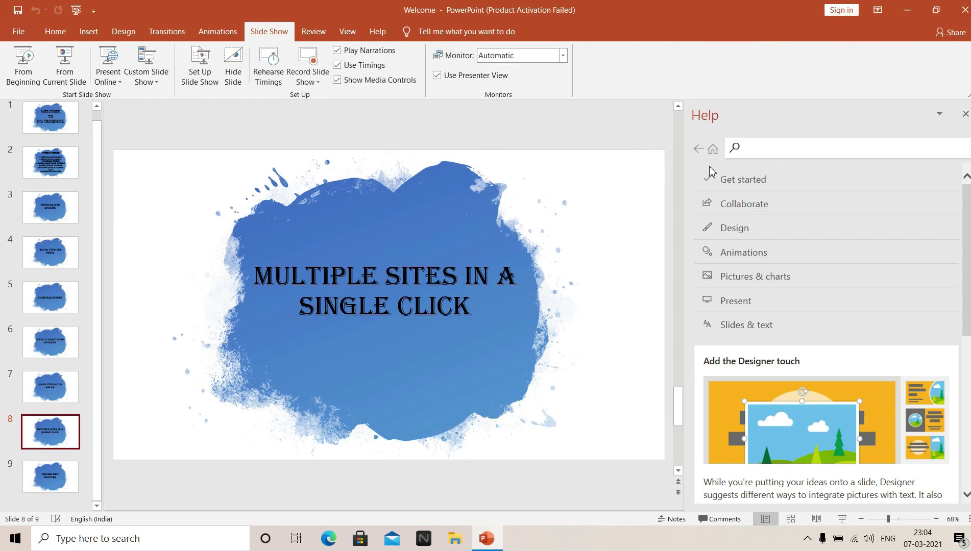
click(911, 8)
right_click(224, 104)
mouse_move(430, 259)
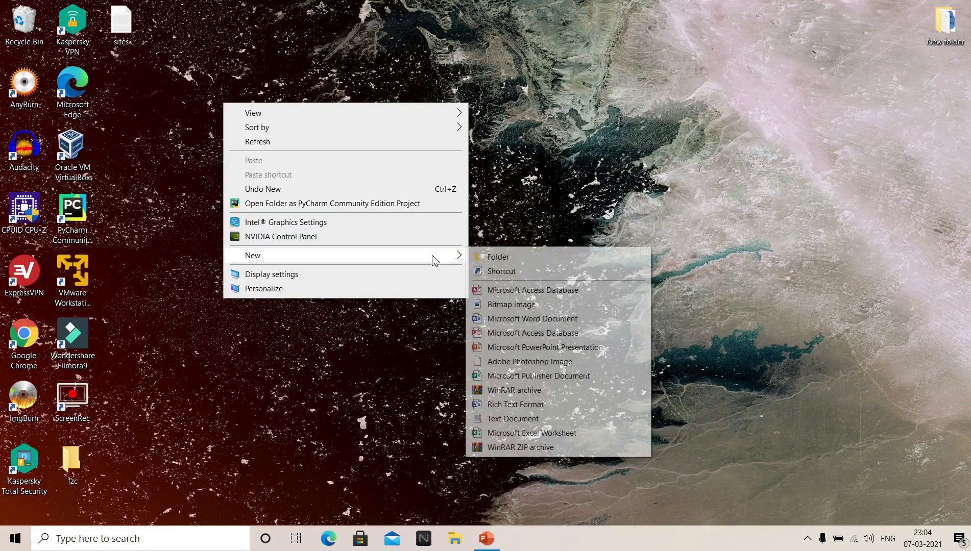
click(518, 423)
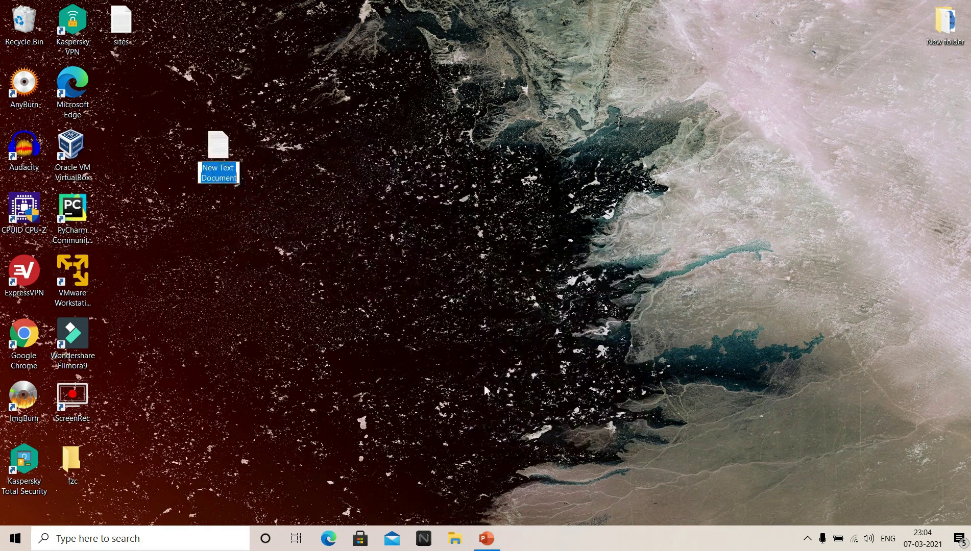
key(Return)
double_click(219, 153)
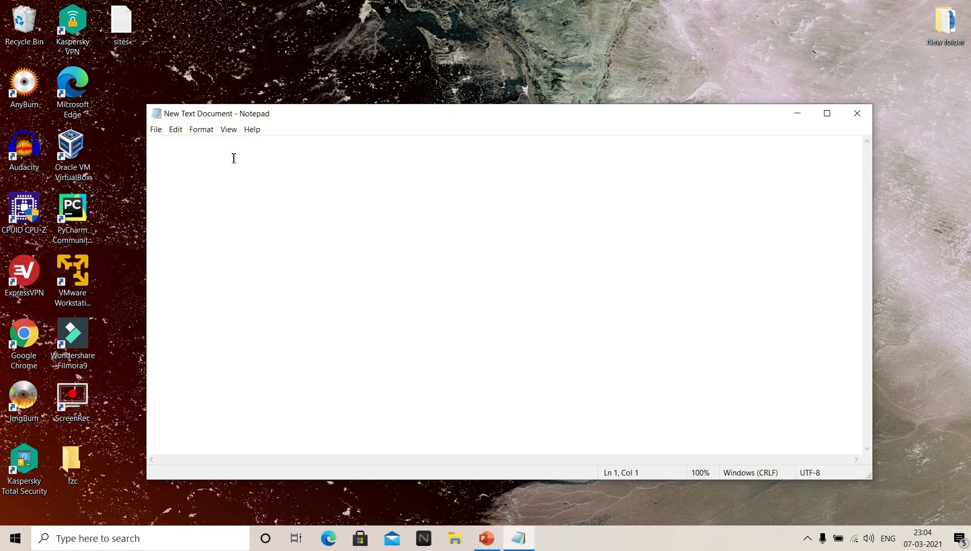
Step: Copy all four script lines from the desktop's sites text file into the new text document, closing the sites file
double_click(128, 32)
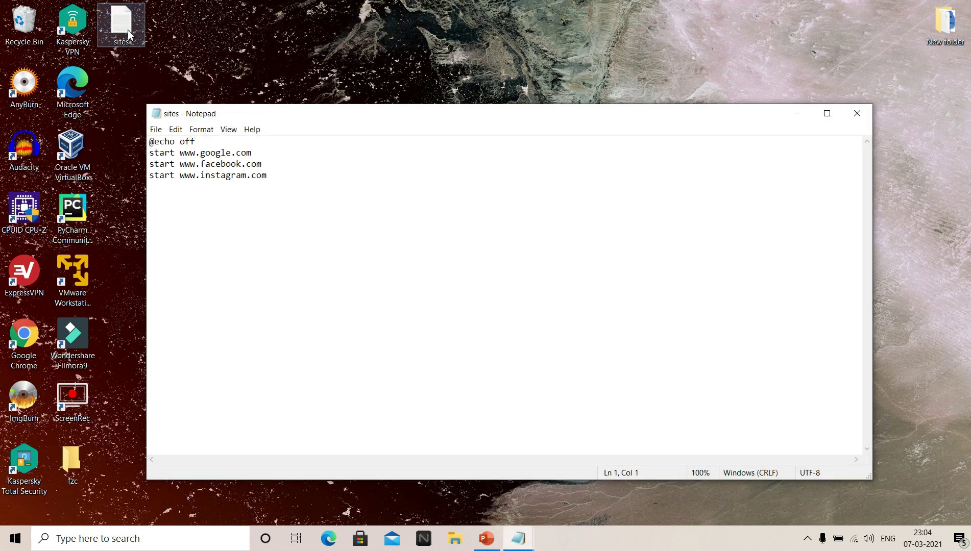
drag(279, 183, 130, 148)
right_click(192, 148)
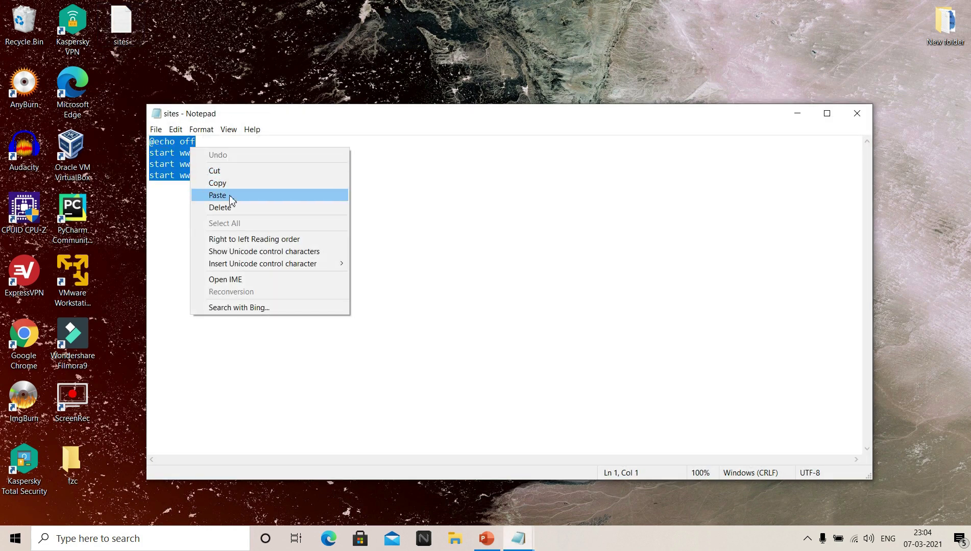
click(235, 185)
click(857, 116)
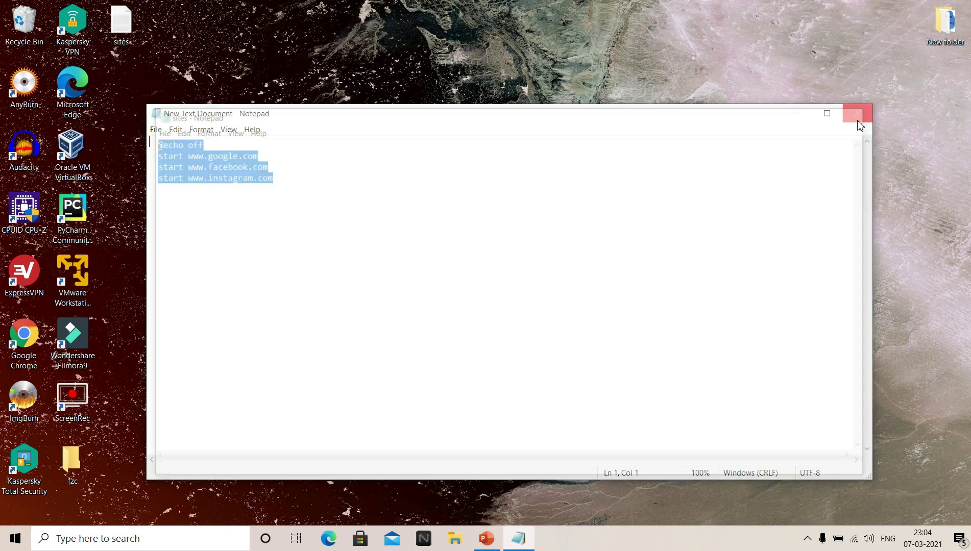
right_click(209, 174)
click(238, 219)
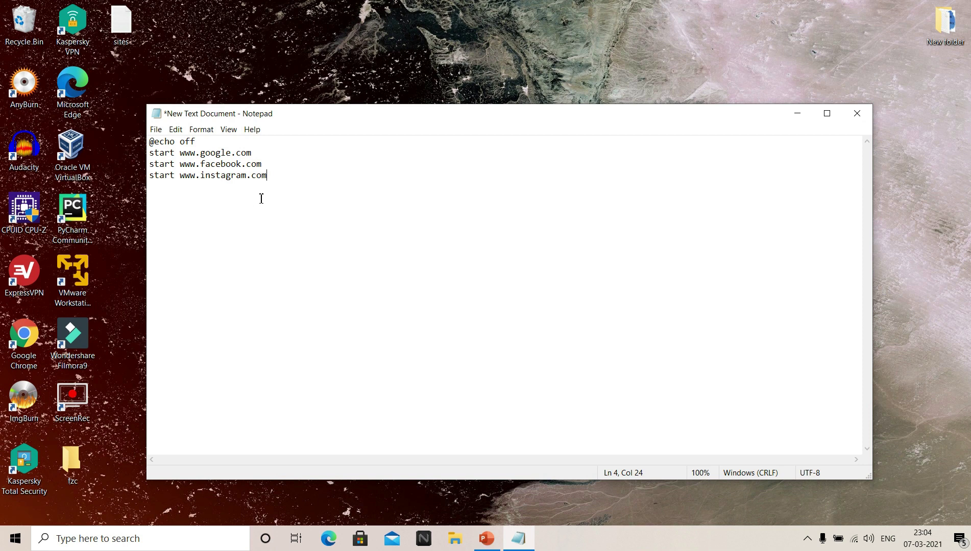
Step: Save the document to the Desktop as sites.bat and close Notepad
click(156, 130)
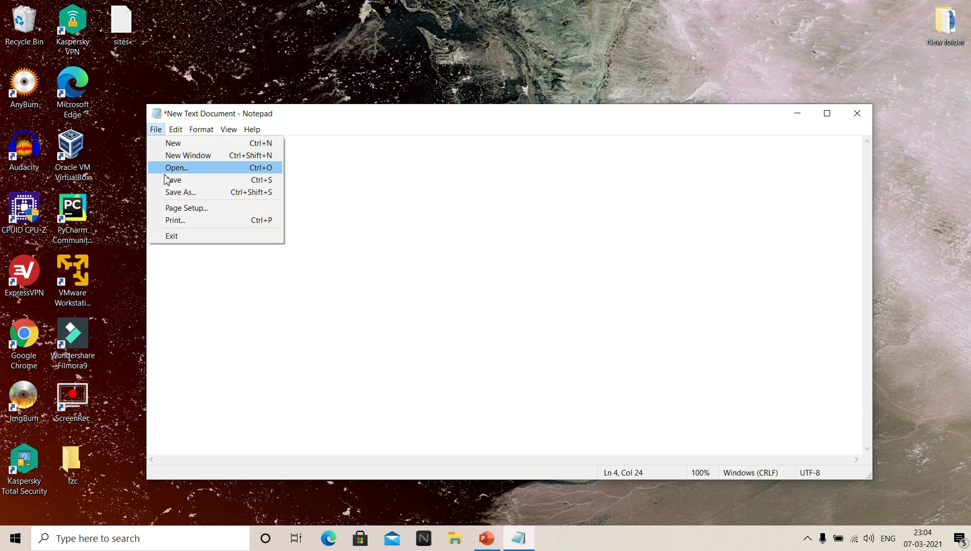
click(178, 192)
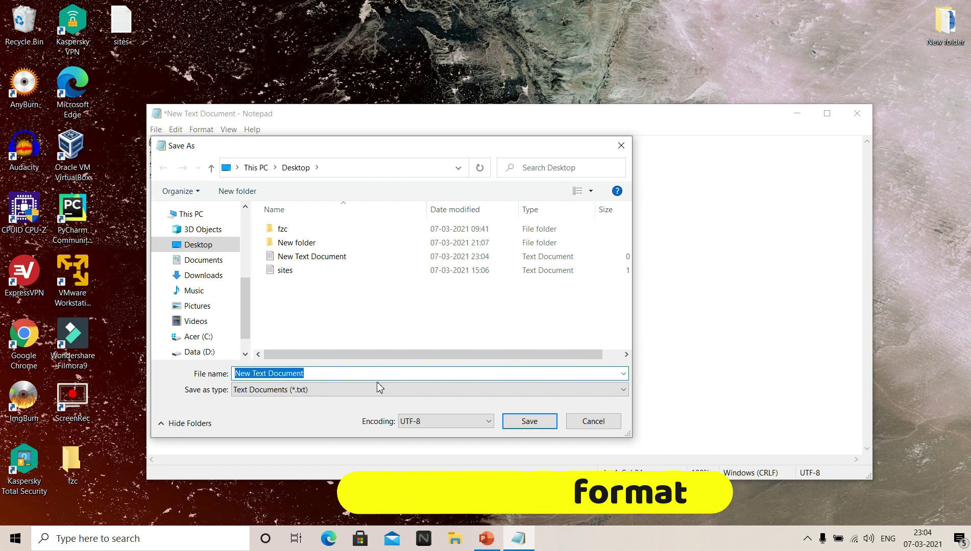
text(sites.)
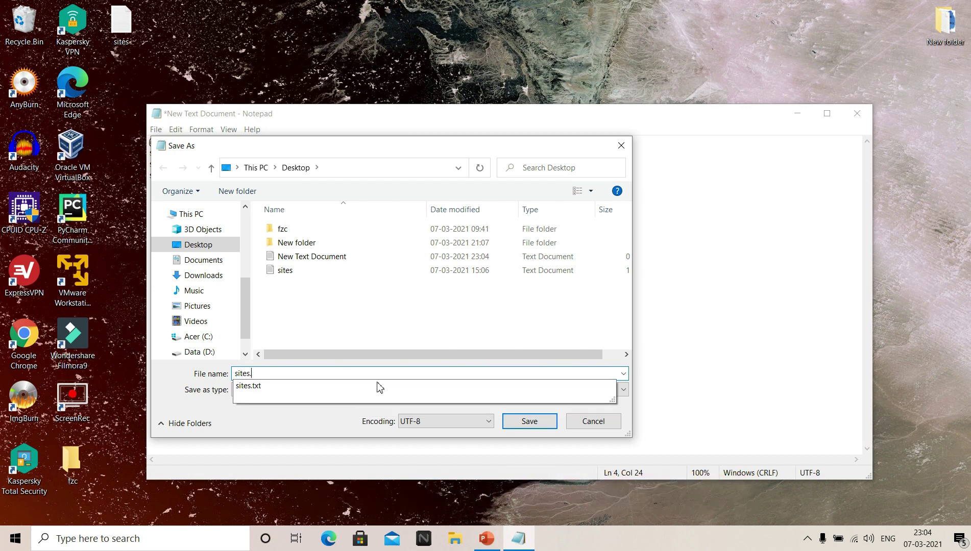
text(bat)
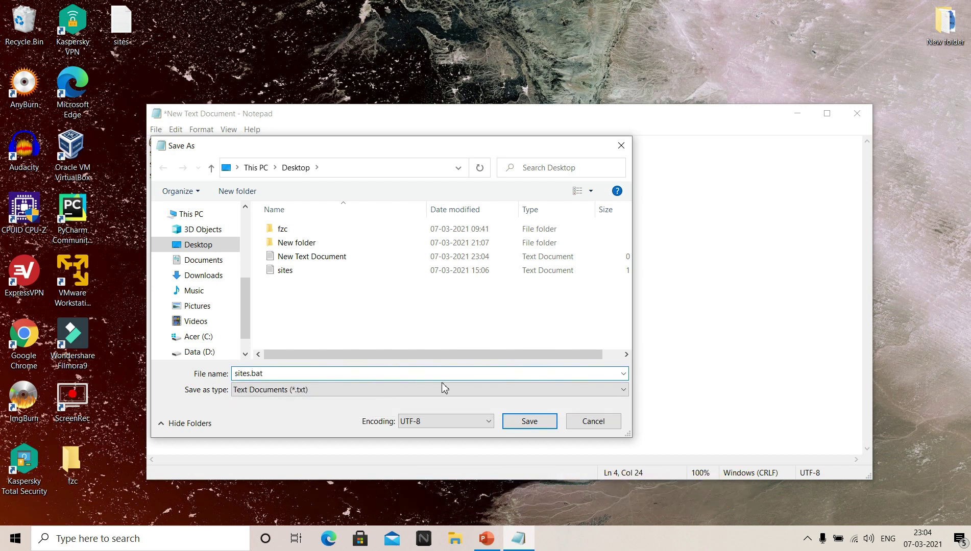
click(529, 423)
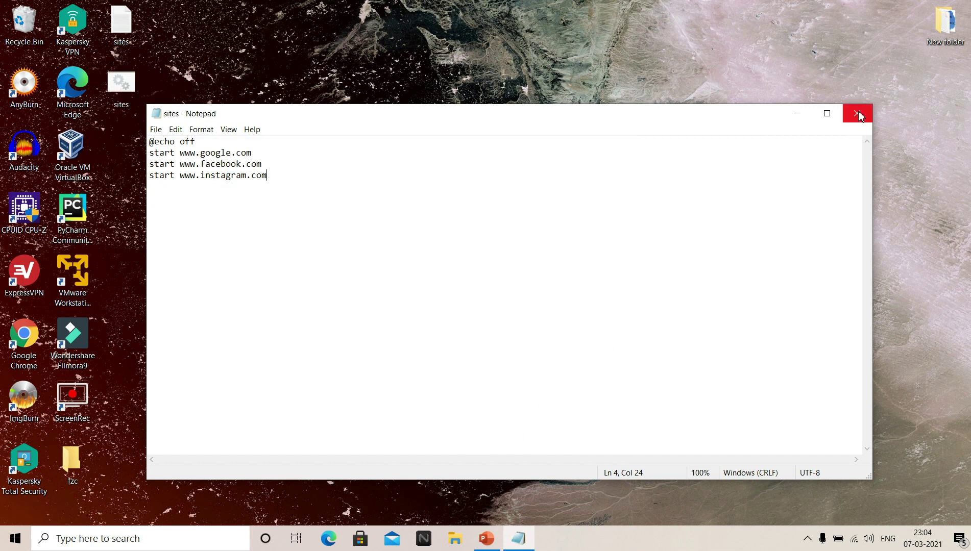
click(859, 115)
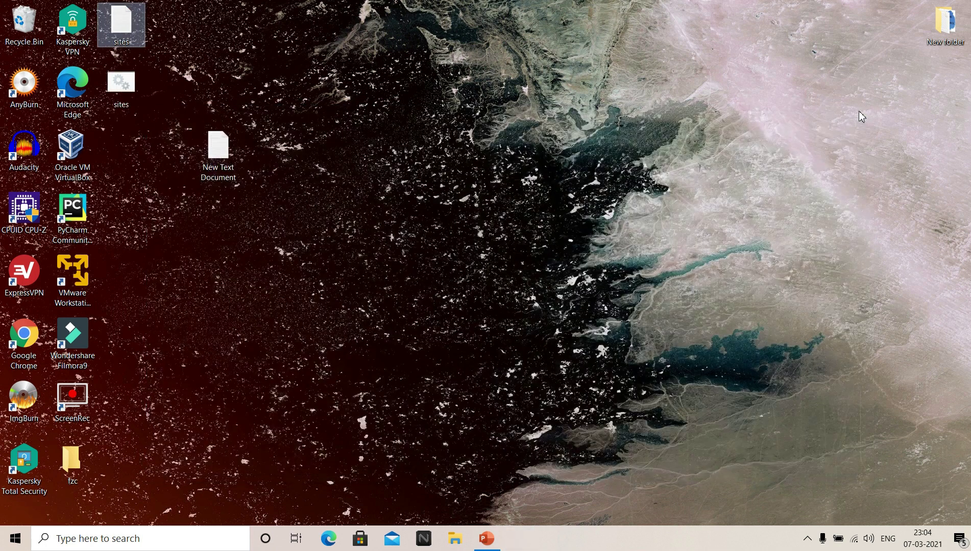
Step: Run the sites batch file, check the Google, Facebook and Instagram tabs it launches, and close the browser
double_click(128, 95)
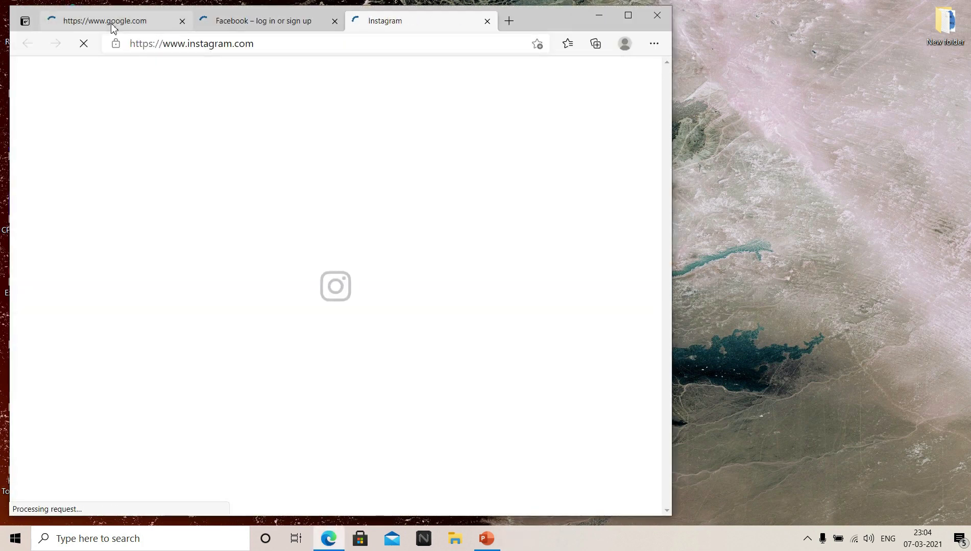
click(245, 26)
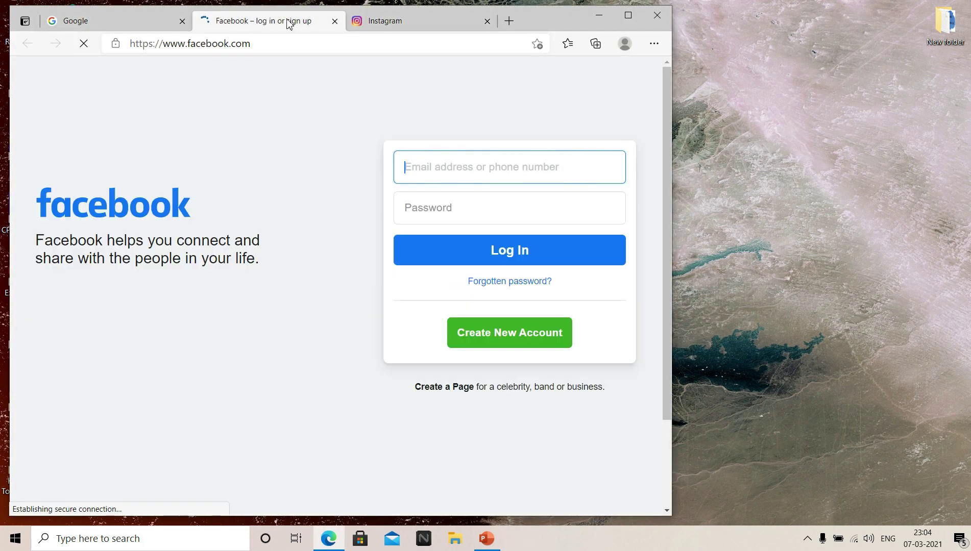
click(131, 26)
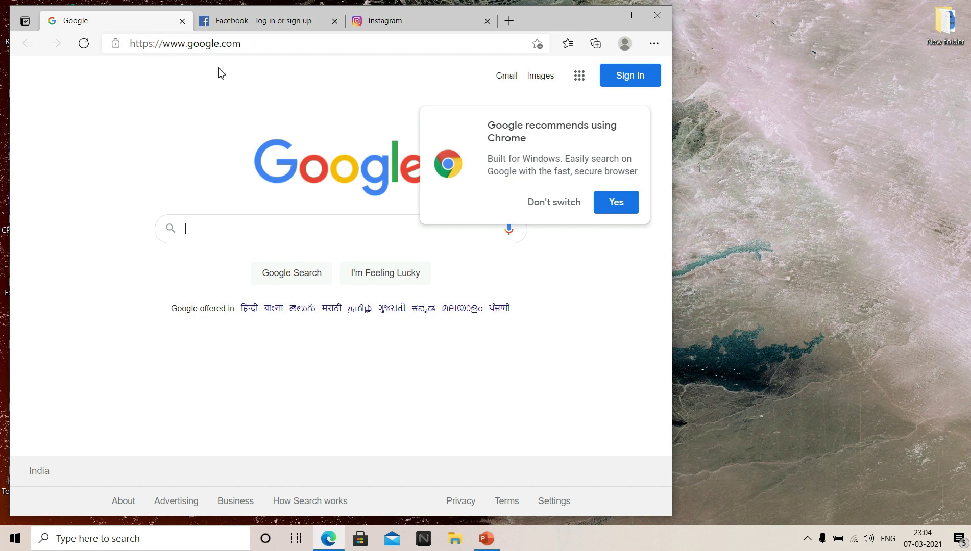
click(561, 203)
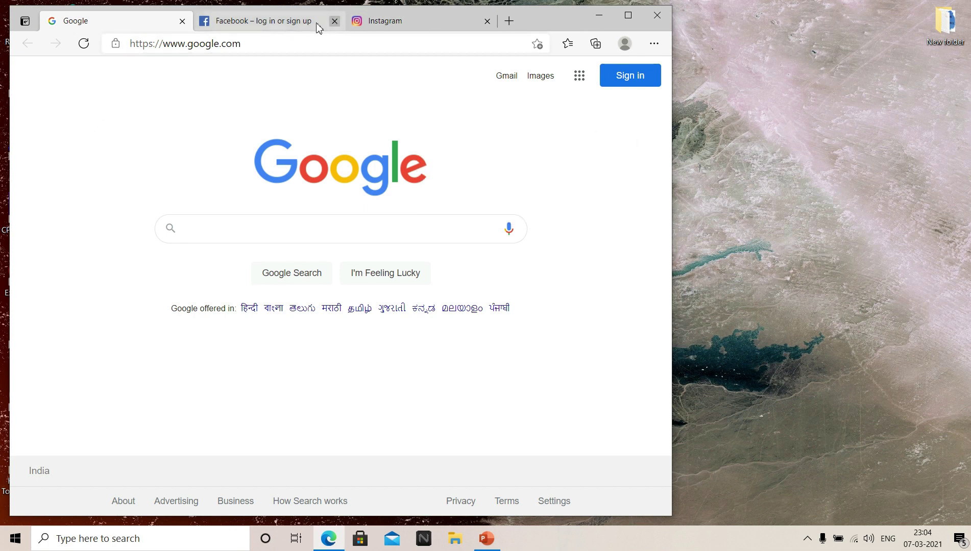
click(269, 25)
click(403, 22)
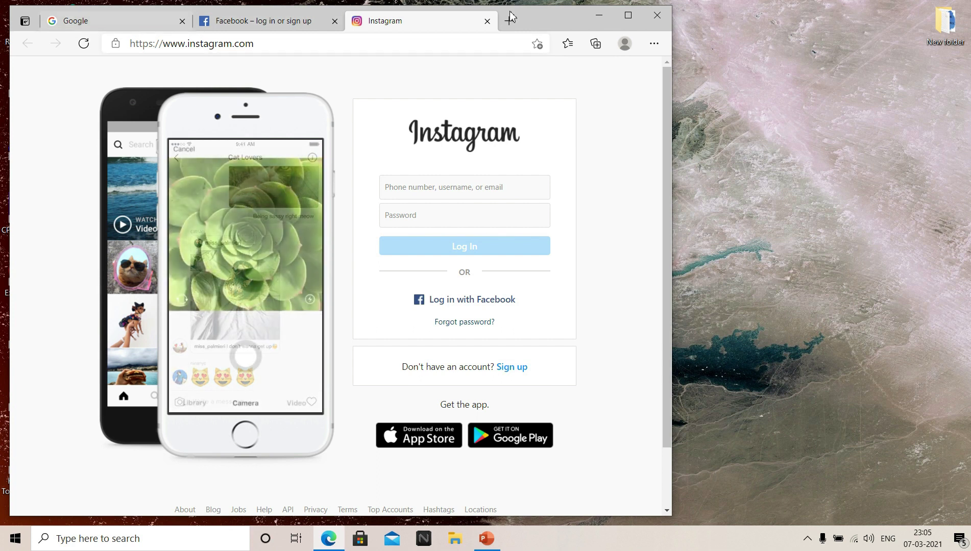
click(656, 18)
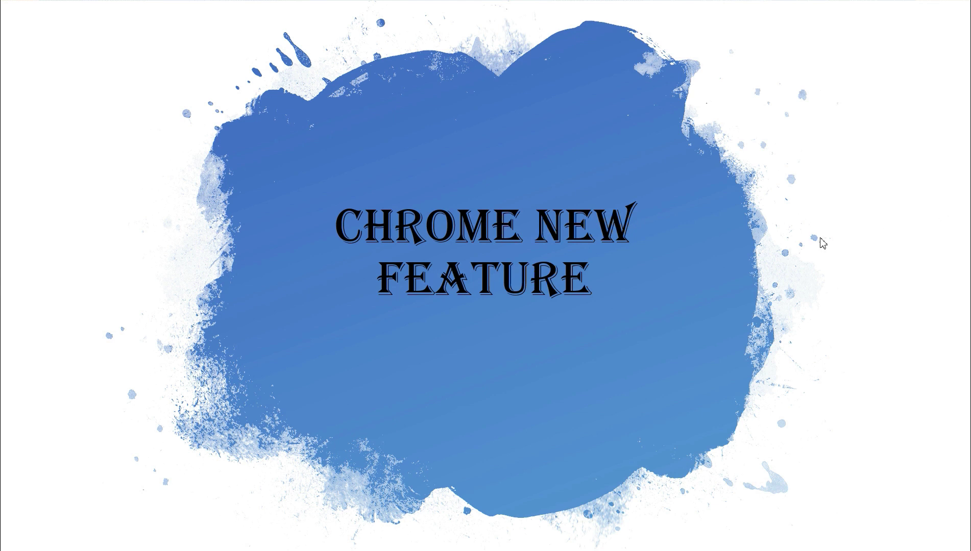
Step: Leave the slide show at the Chrome New Feature slide, minimize the presentation, and open Google Chrome from the desktop
key(Escape)
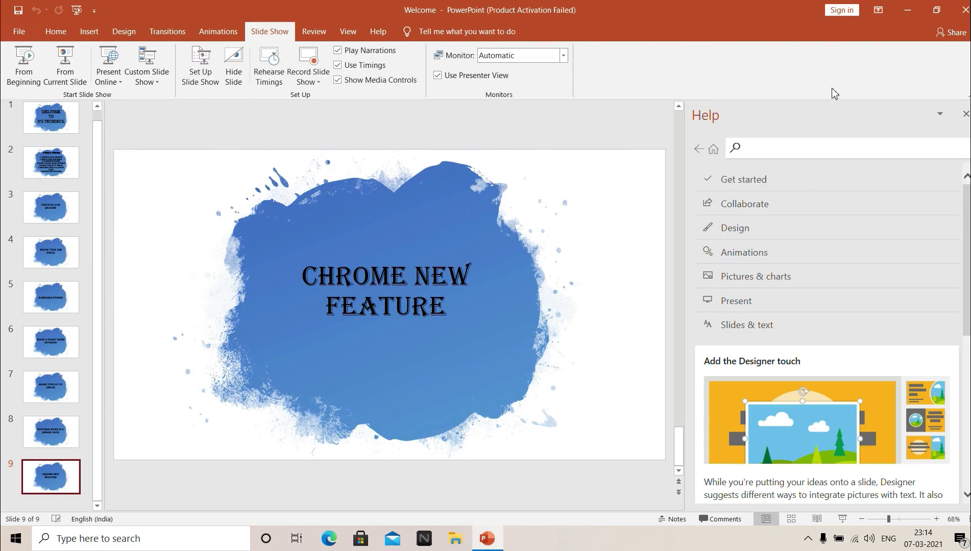
click(902, 10)
double_click(22, 342)
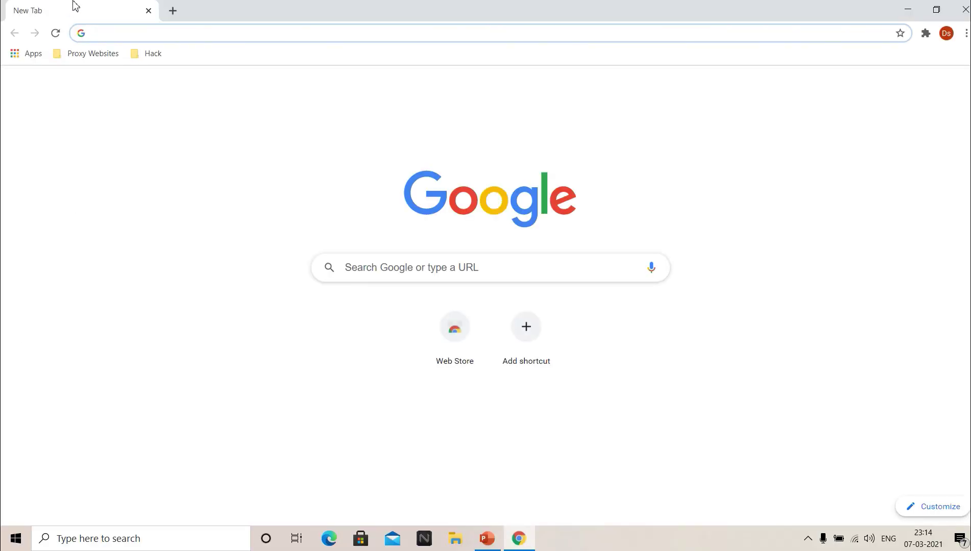
Step: Search Google for youtube and duplicate the results tab twice so three youtube tabs are open
text(yo)
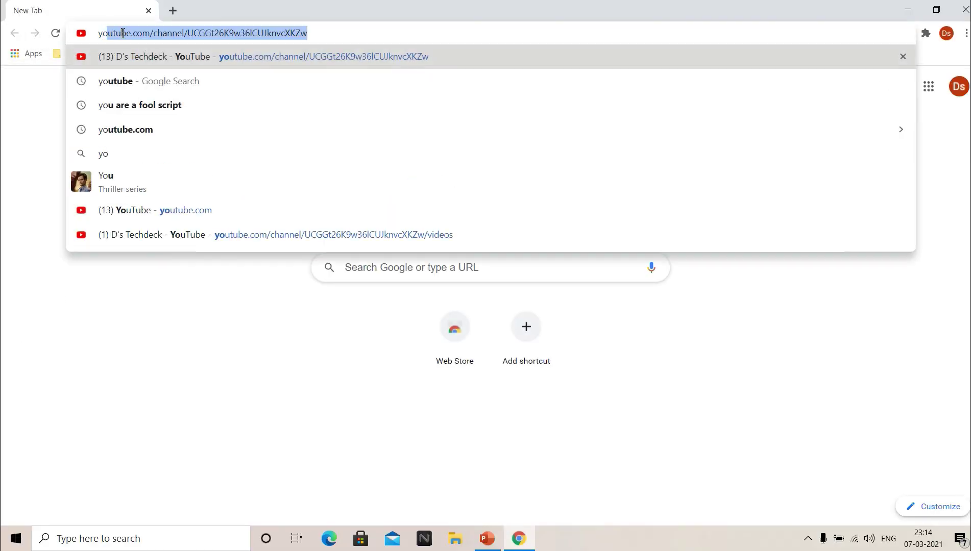
text(utube)
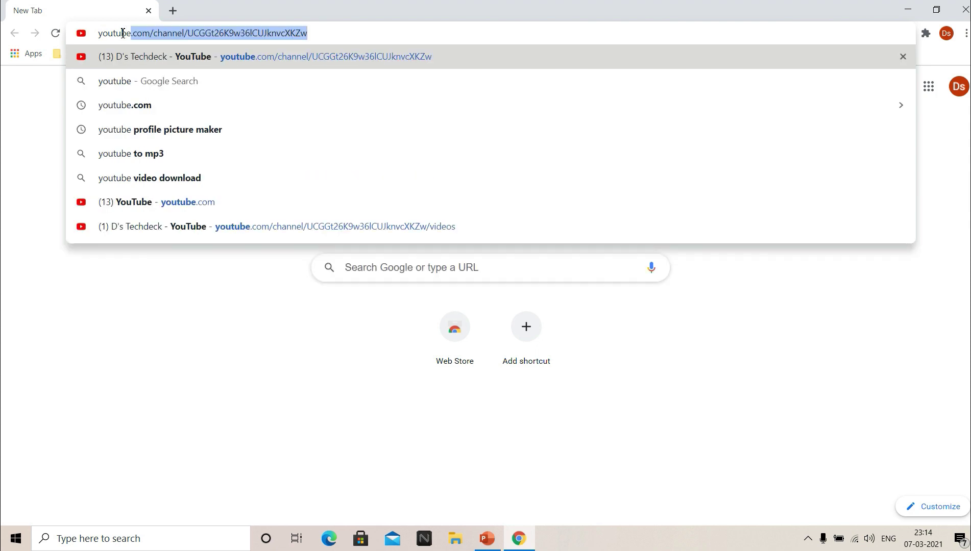
click(137, 88)
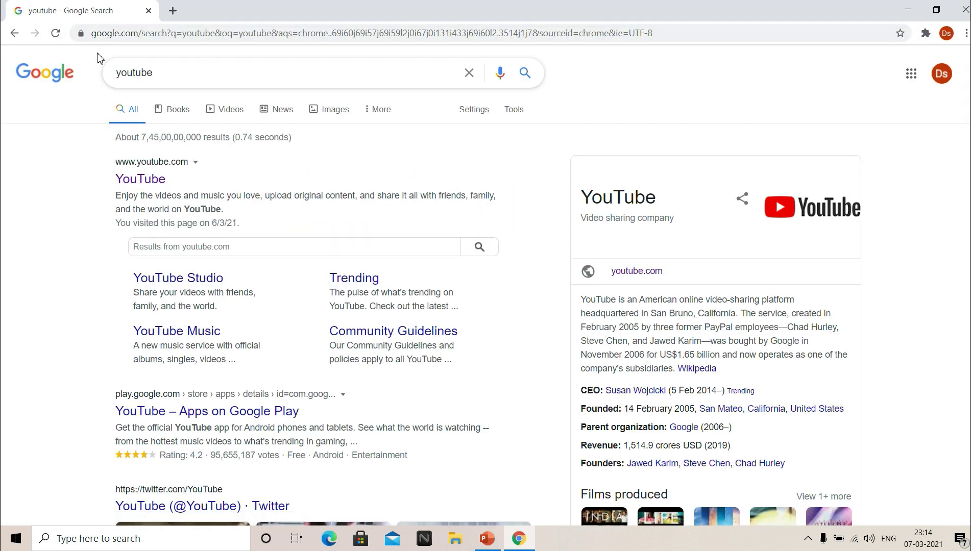
right_click(96, 12)
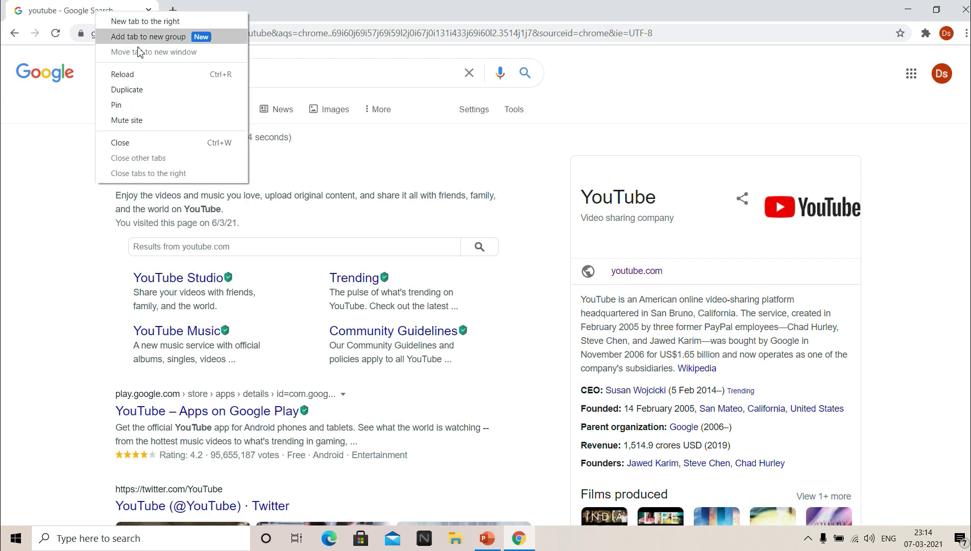
click(138, 89)
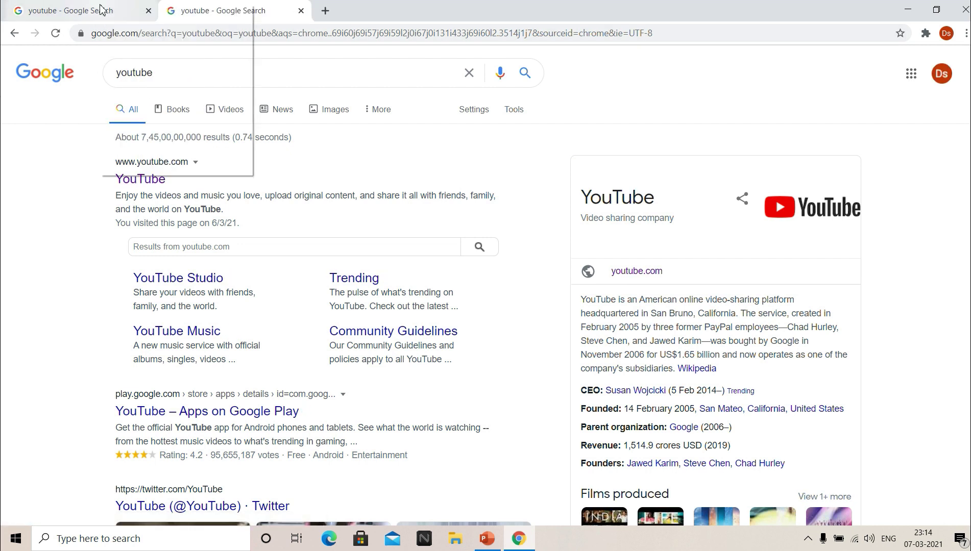
right_click(102, 8)
click(137, 89)
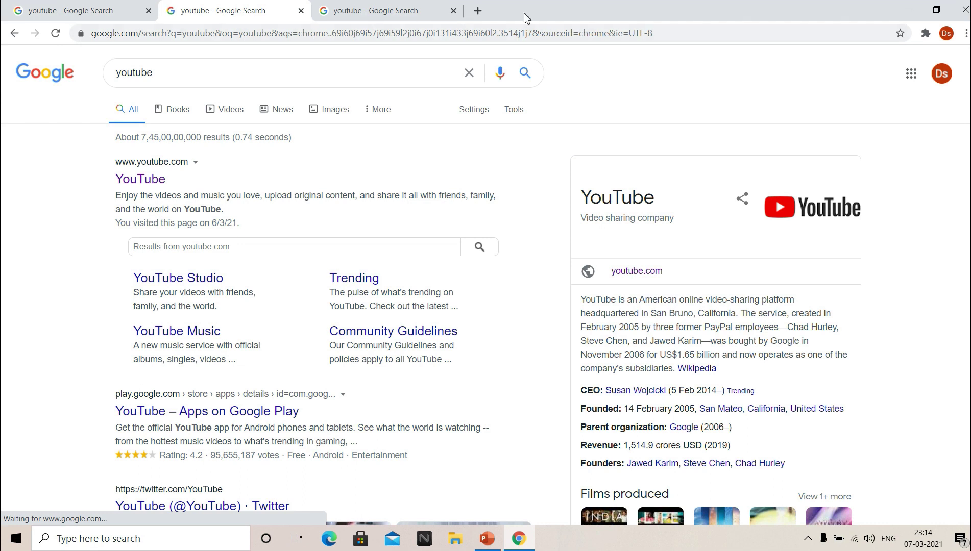
Step: Search Google for facebook in a new tab and duplicate that results tab twice
click(477, 10)
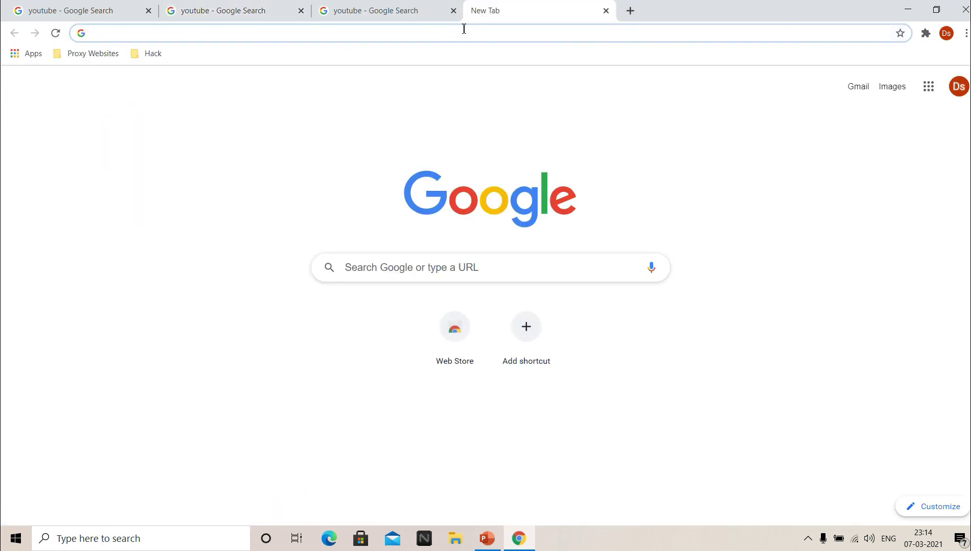
text(face)
key(Return)
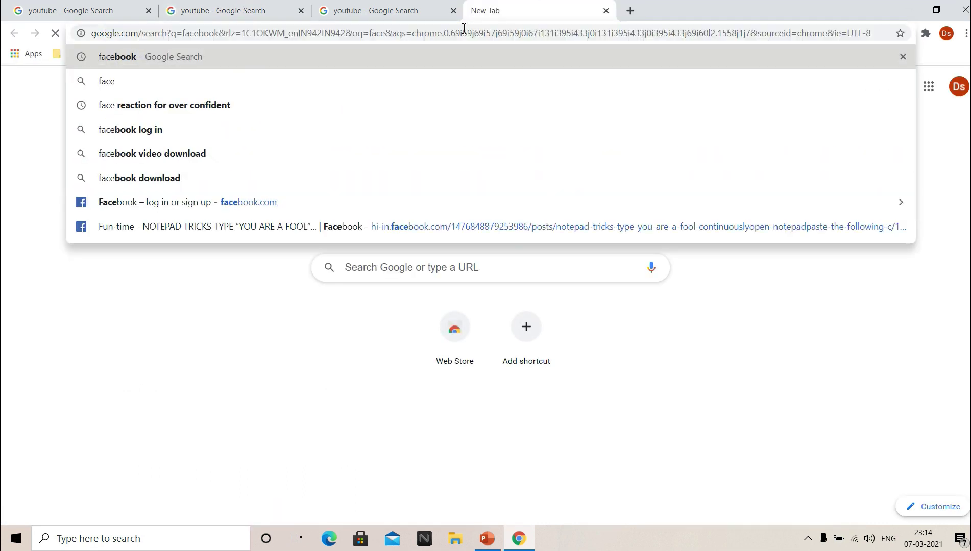
right_click(524, 13)
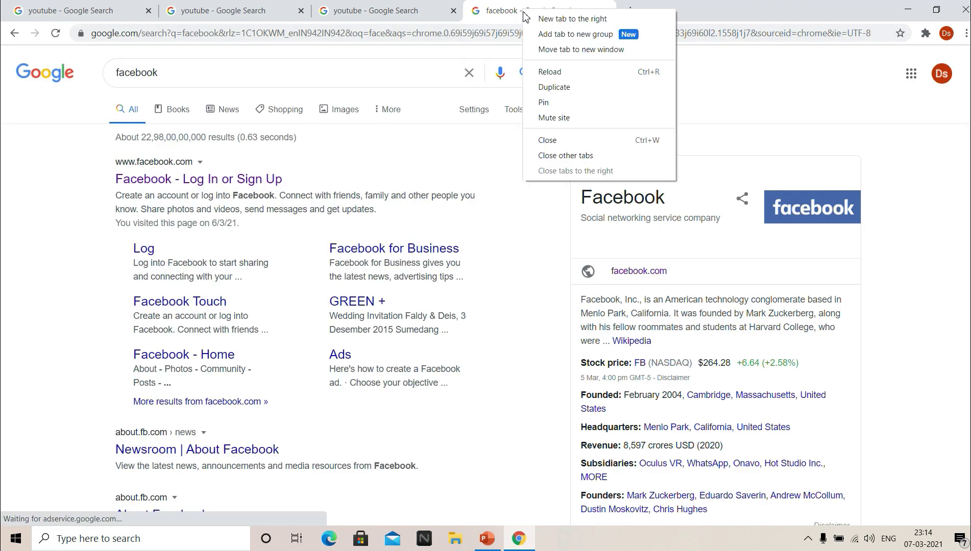
click(558, 90)
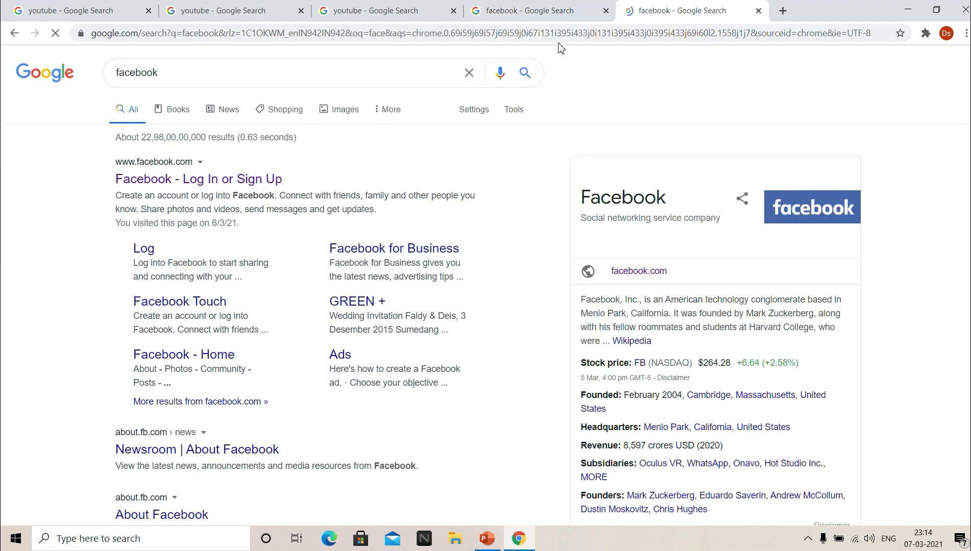
right_click(556, 13)
click(601, 93)
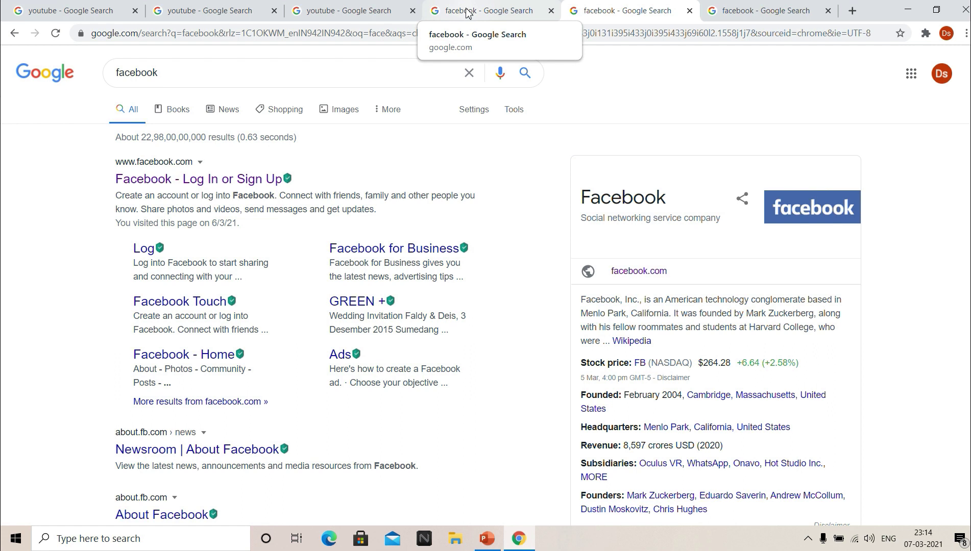
Step: Put the first youtube tab in a new tab group named youtube and colour the group blue
click(62, 12)
right_click(61, 13)
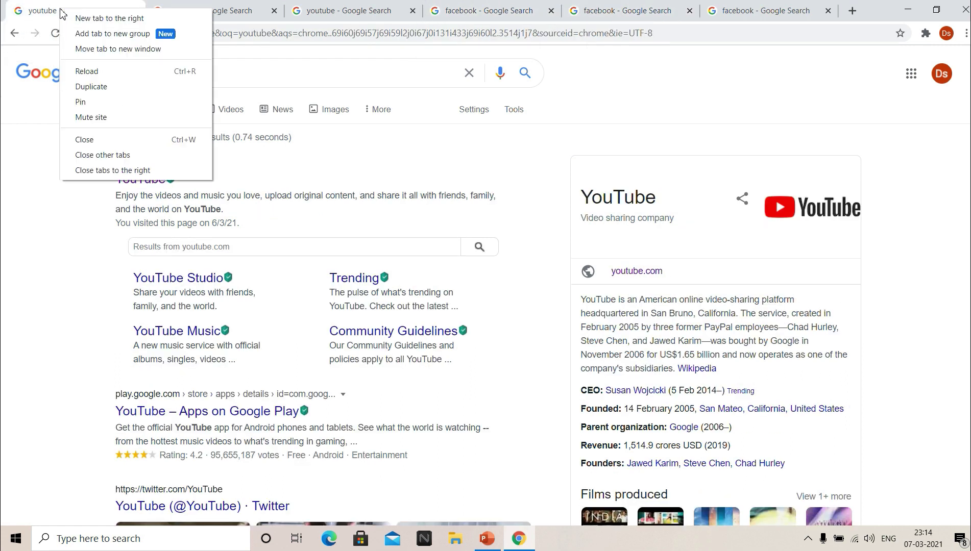
click(113, 35)
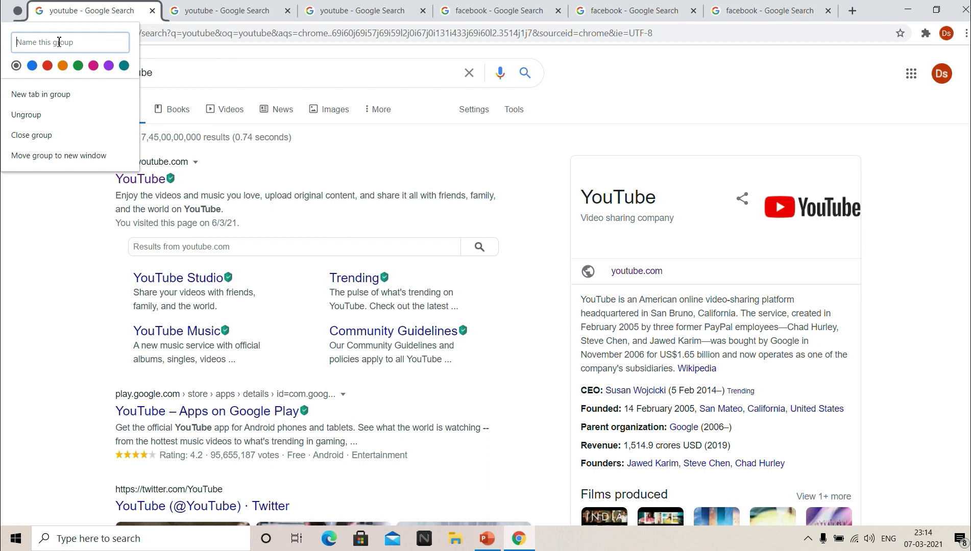
text(youtube)
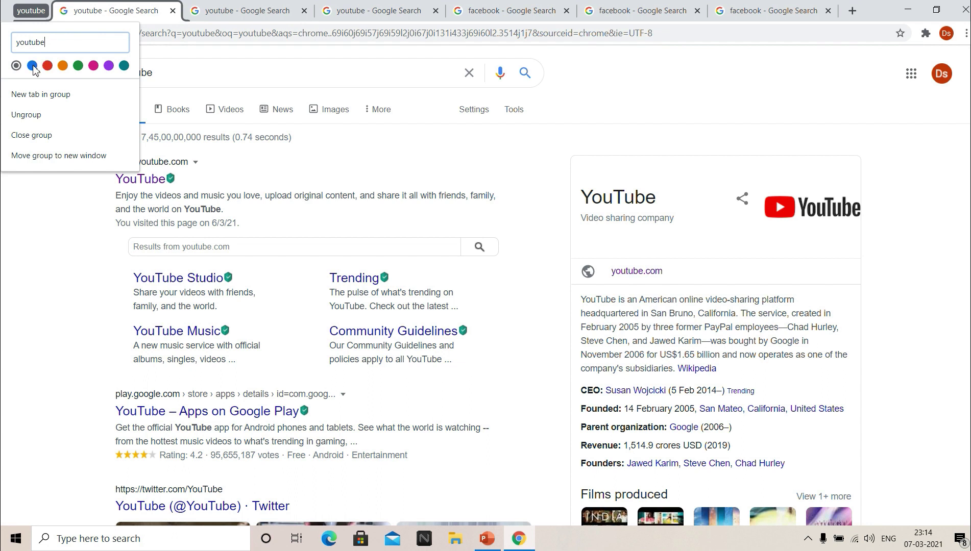
key(Return)
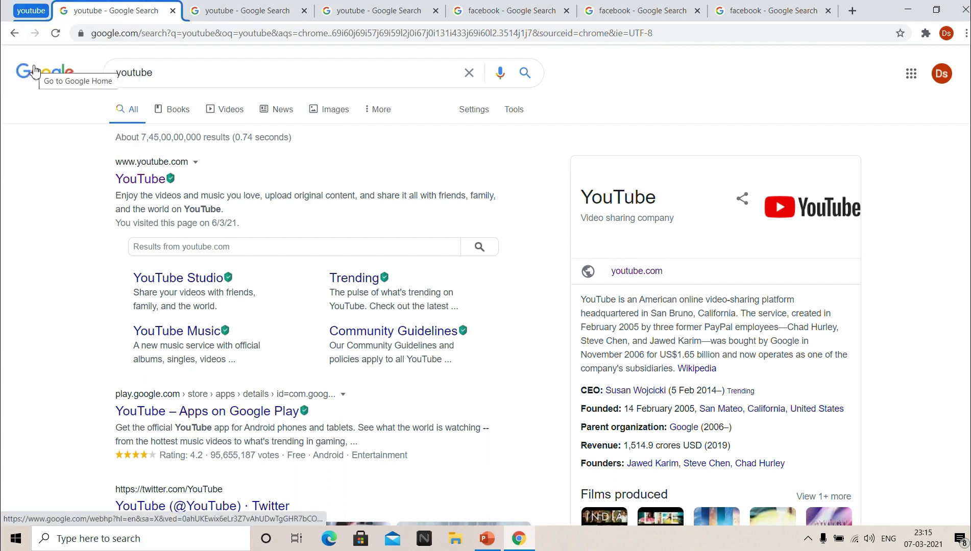
Step: Add the other two youtube search tabs to the existing youtube group
click(214, 17)
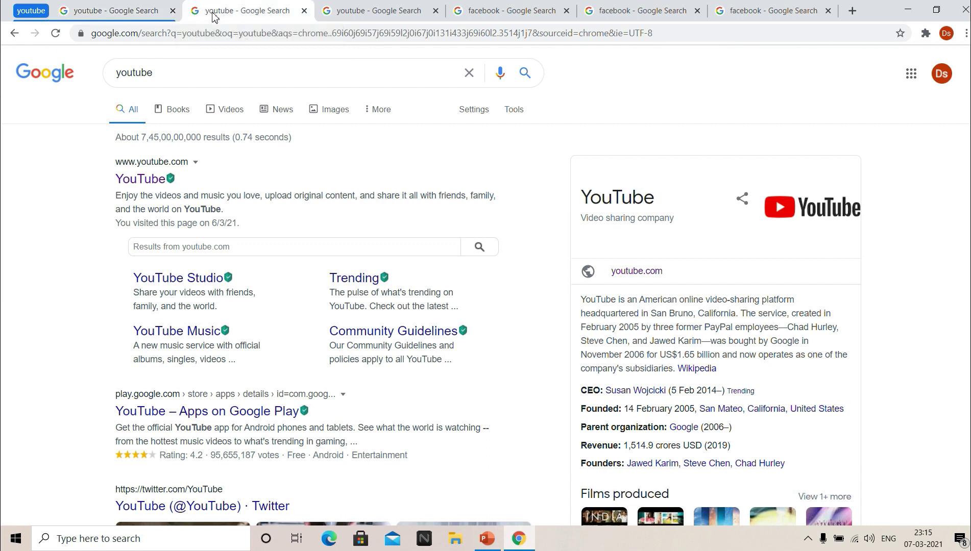
right_click(213, 17)
mouse_move(334, 35)
click(401, 63)
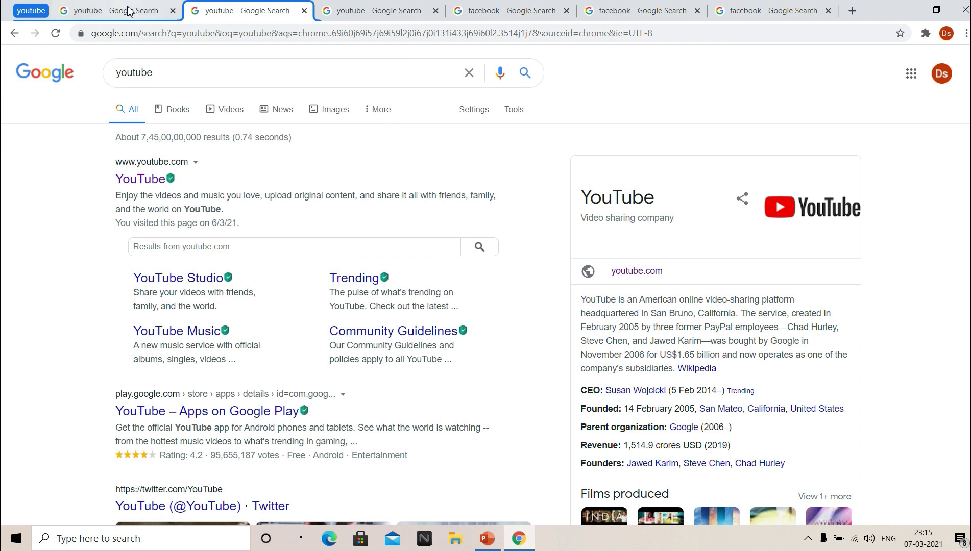
right_click(378, 17)
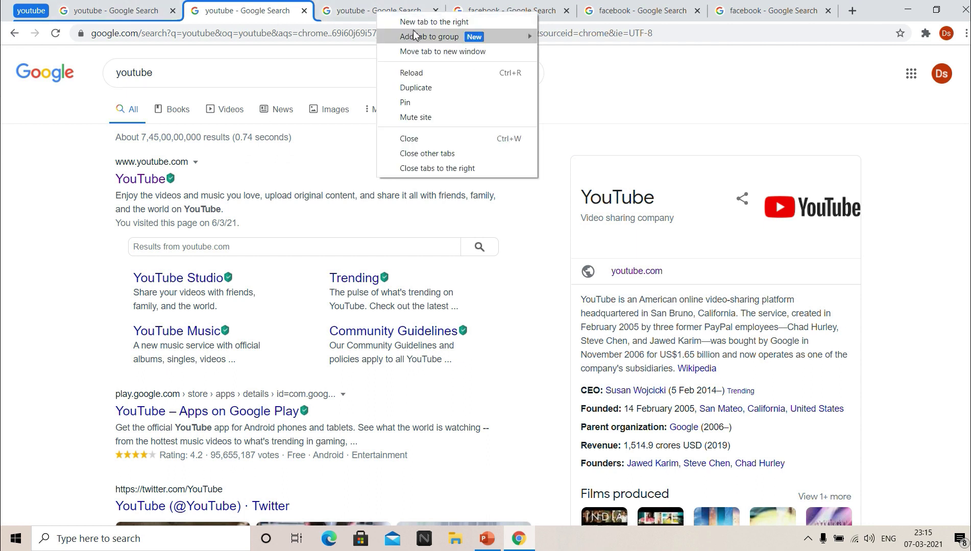
mouse_move(494, 37)
click(565, 60)
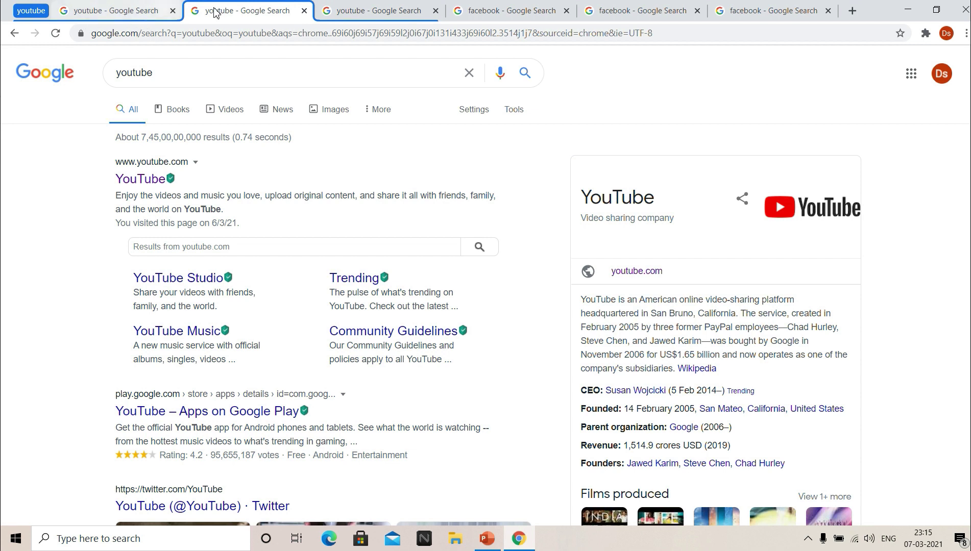
Step: Put the first facebook tab in a new tab group named facebook and colour the group red
click(512, 10)
right_click(512, 11)
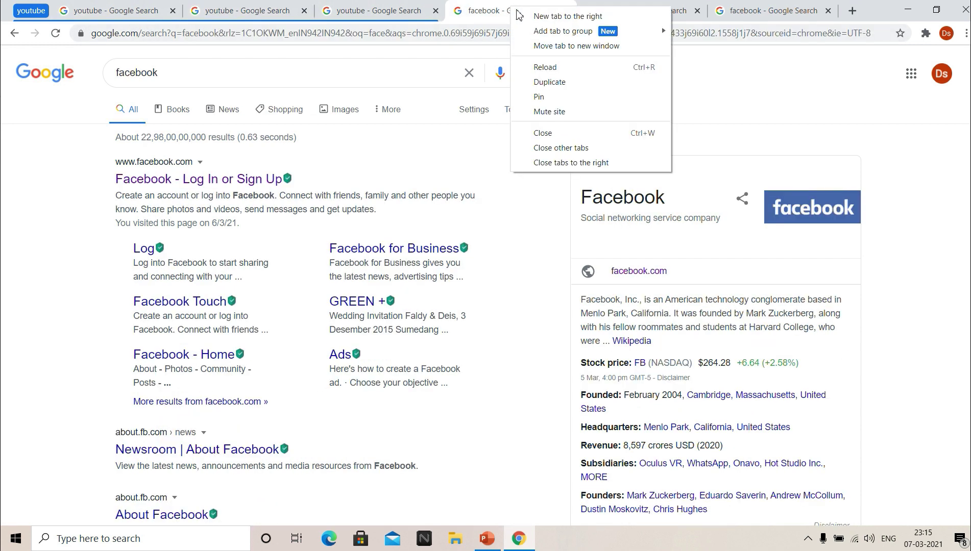
mouse_move(535, 32)
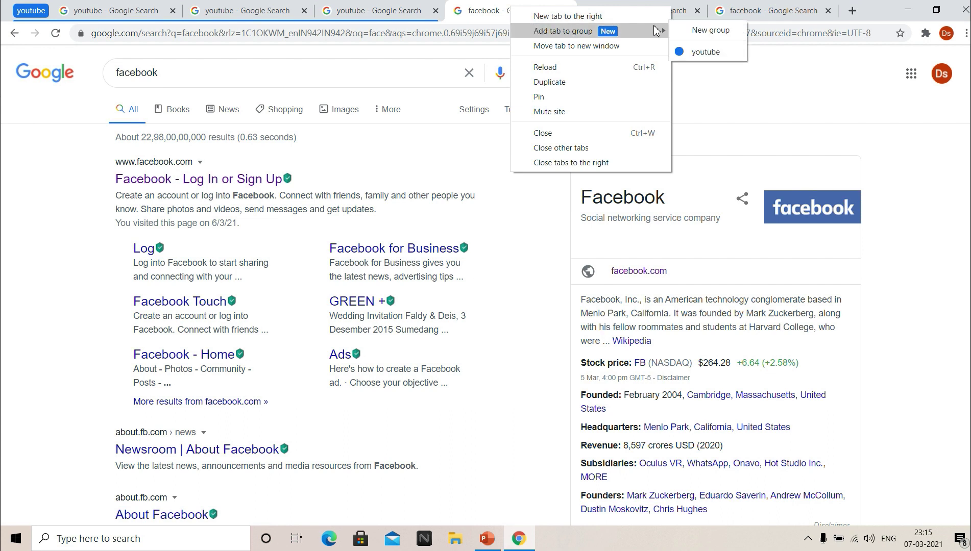
click(700, 28)
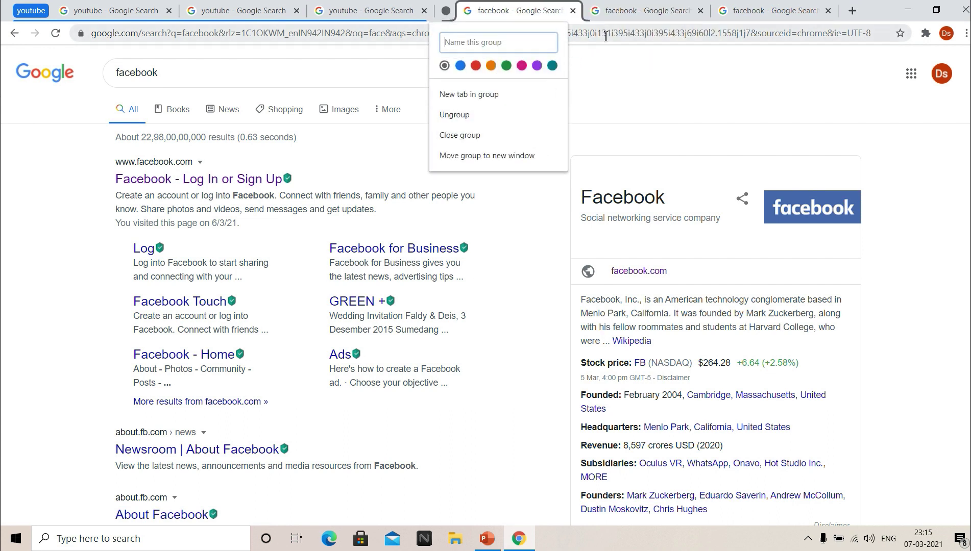
text(faceb)
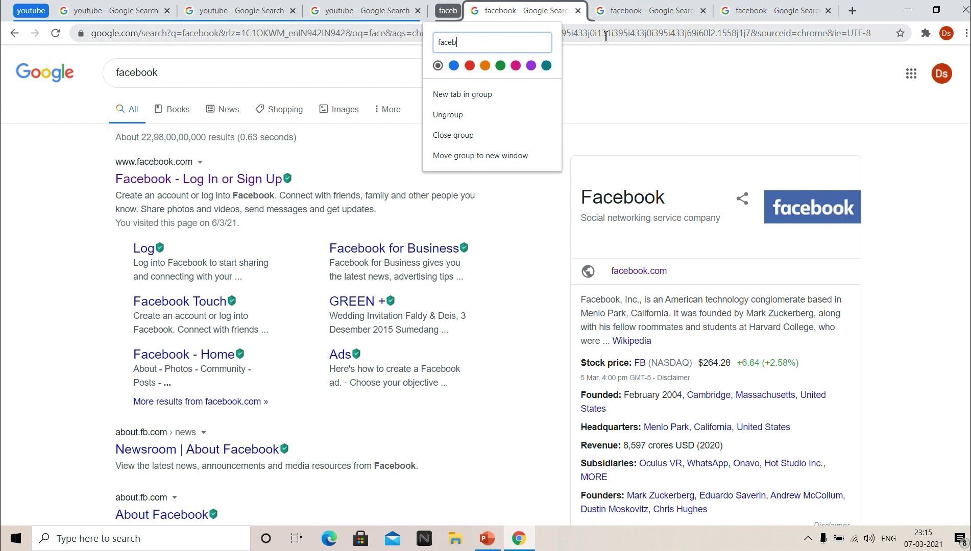
text(ook)
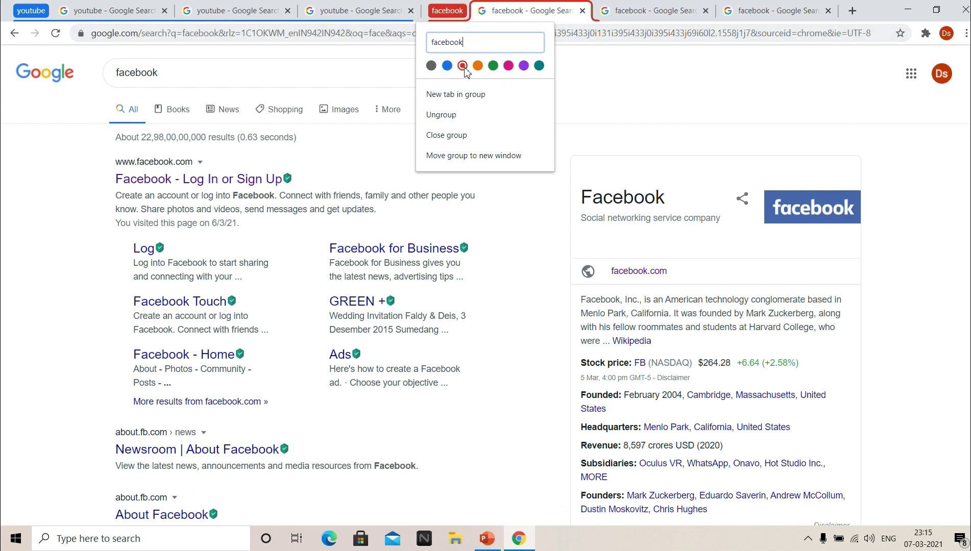
click(621, 69)
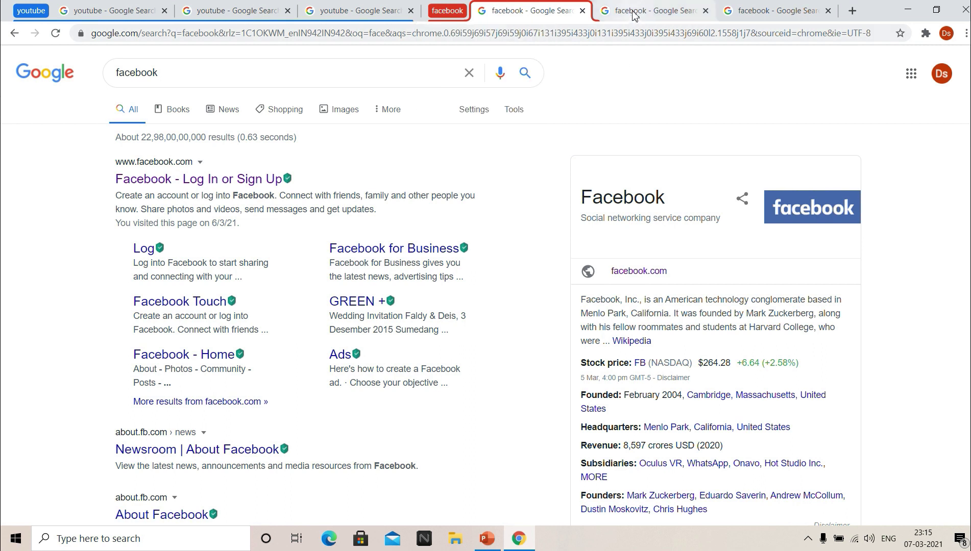
Step: Add the two remaining facebook search tabs to the existing facebook group
click(633, 15)
right_click(632, 16)
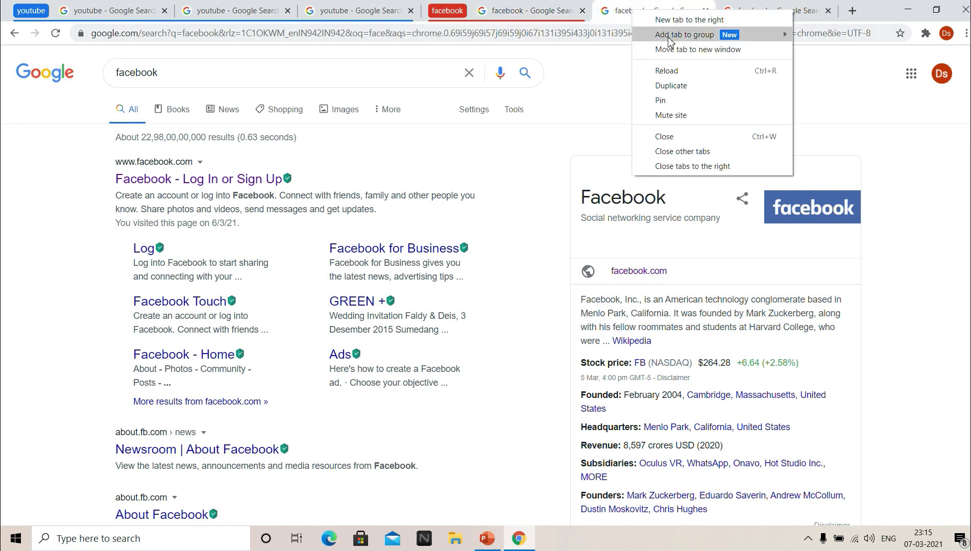
mouse_move(682, 37)
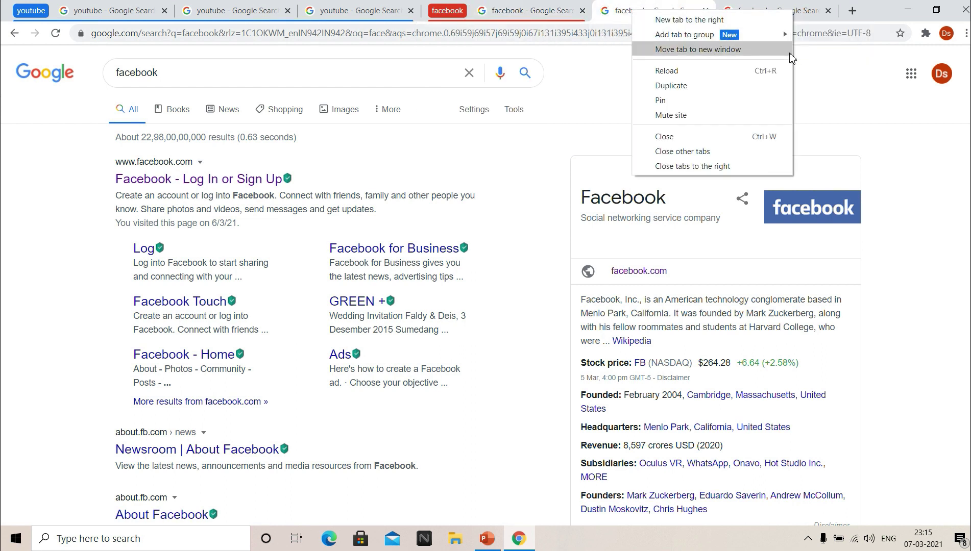
click(817, 70)
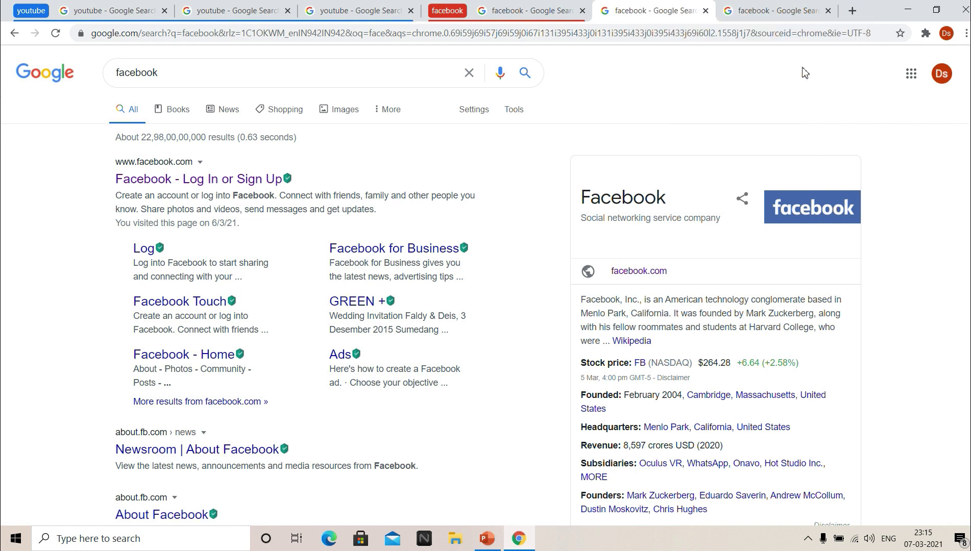
click(772, 9)
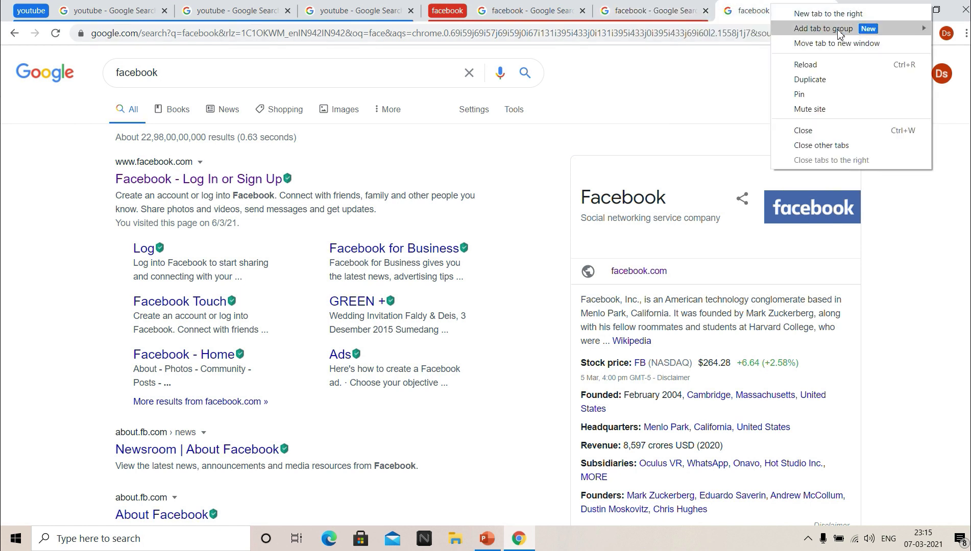
mouse_move(837, 30)
click(735, 64)
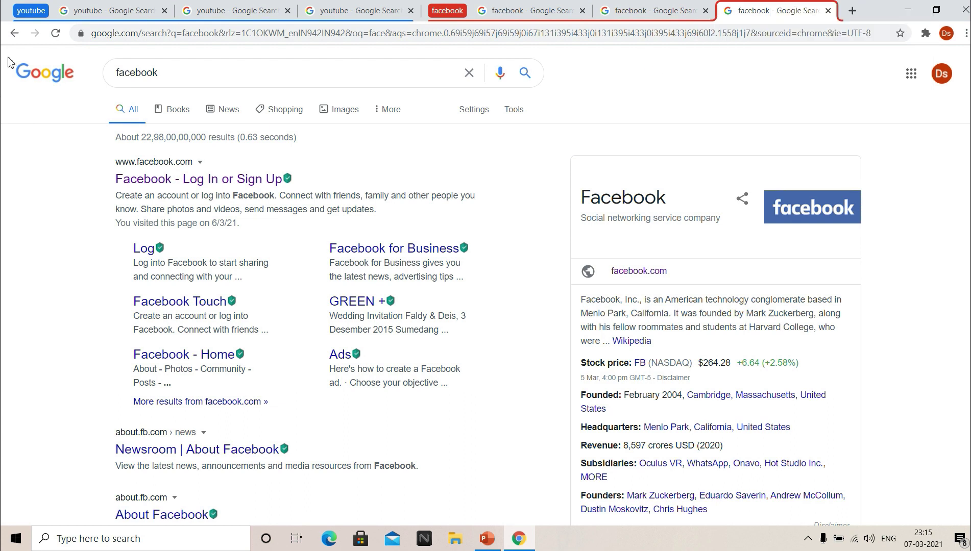
Step: Collapse the youtube tab group
click(32, 12)
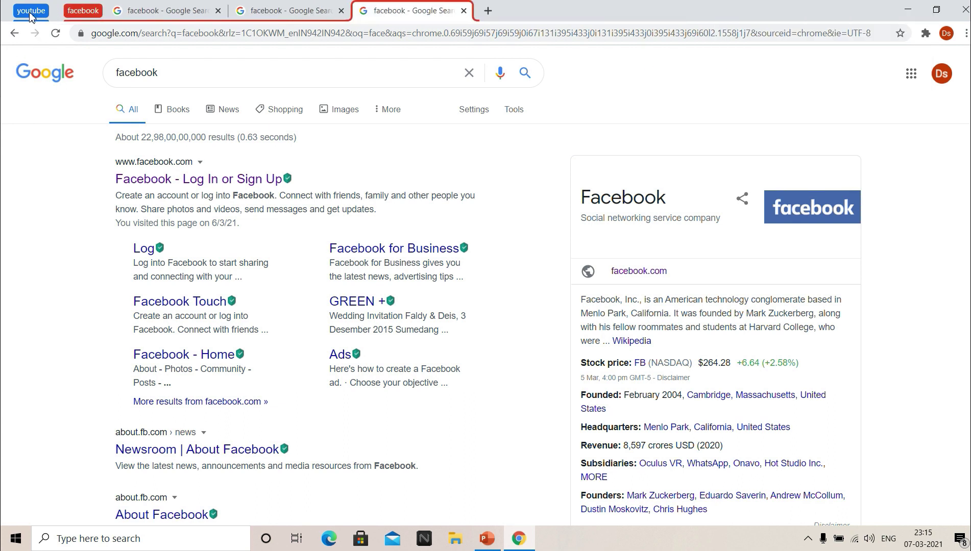